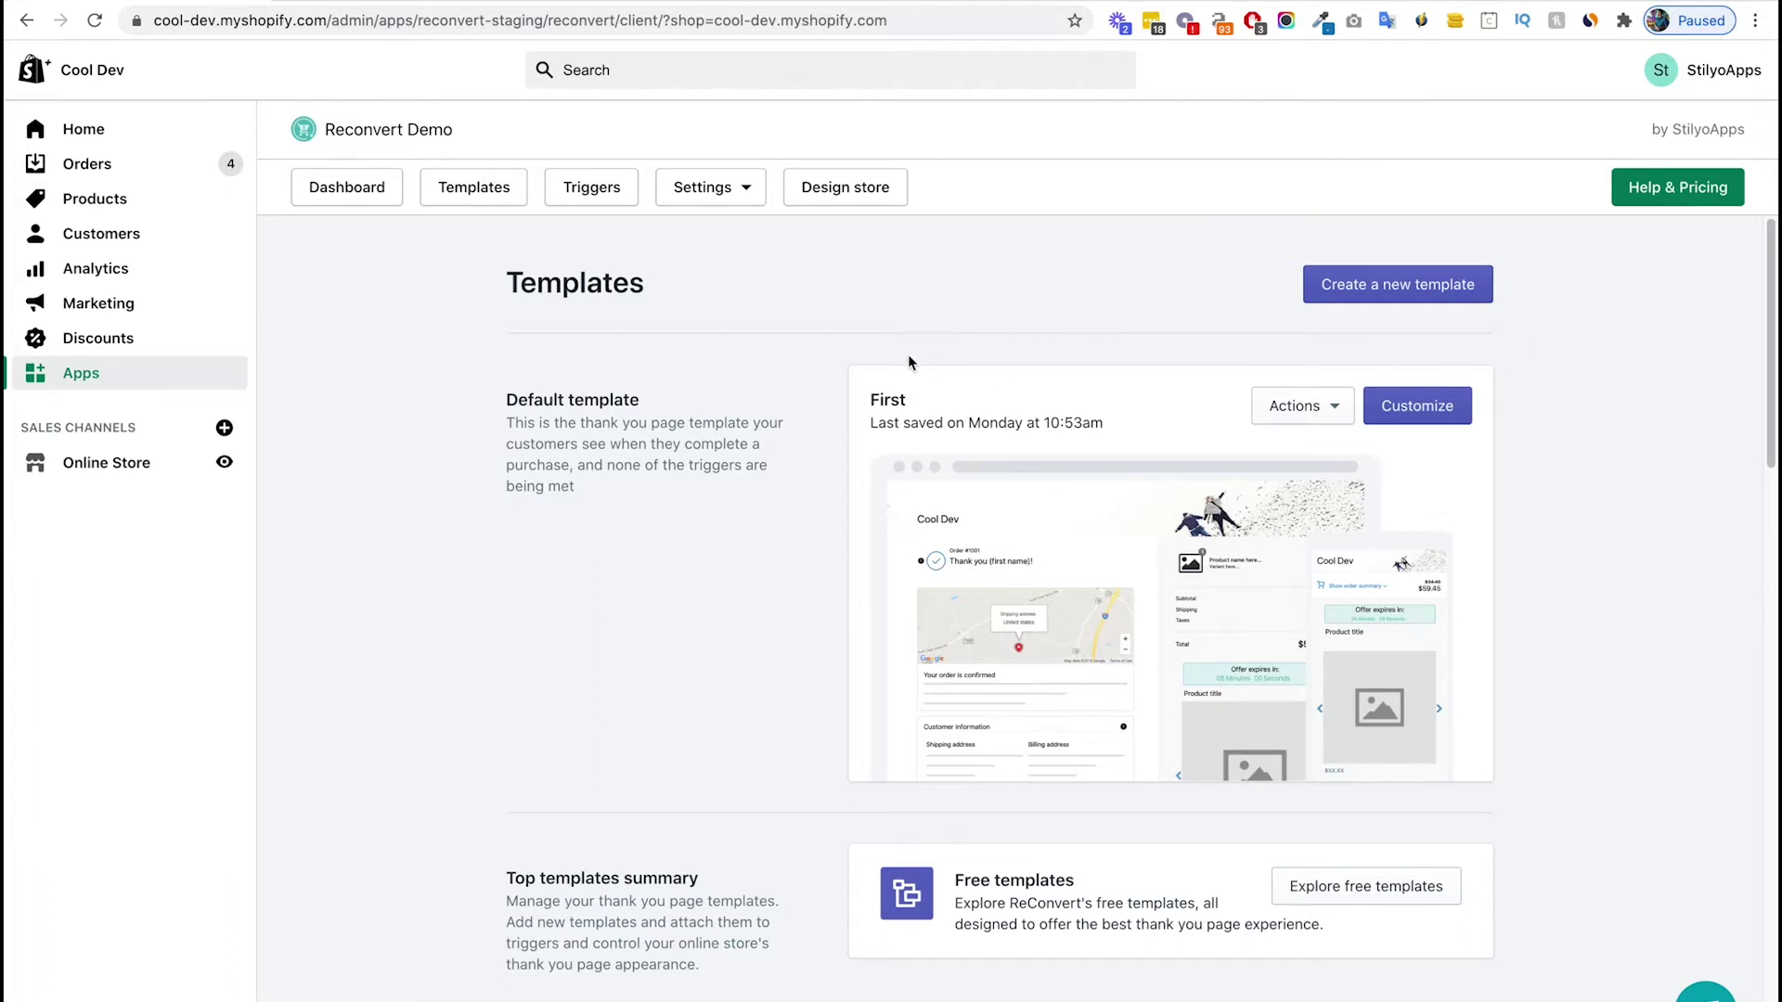
# In General settings, switch the Order settings dropdown to 'Add items to original order'.
pyautogui.click(733, 190)
pyautogui.click(696, 240)
pyautogui.scroll(-10, 696, 243)
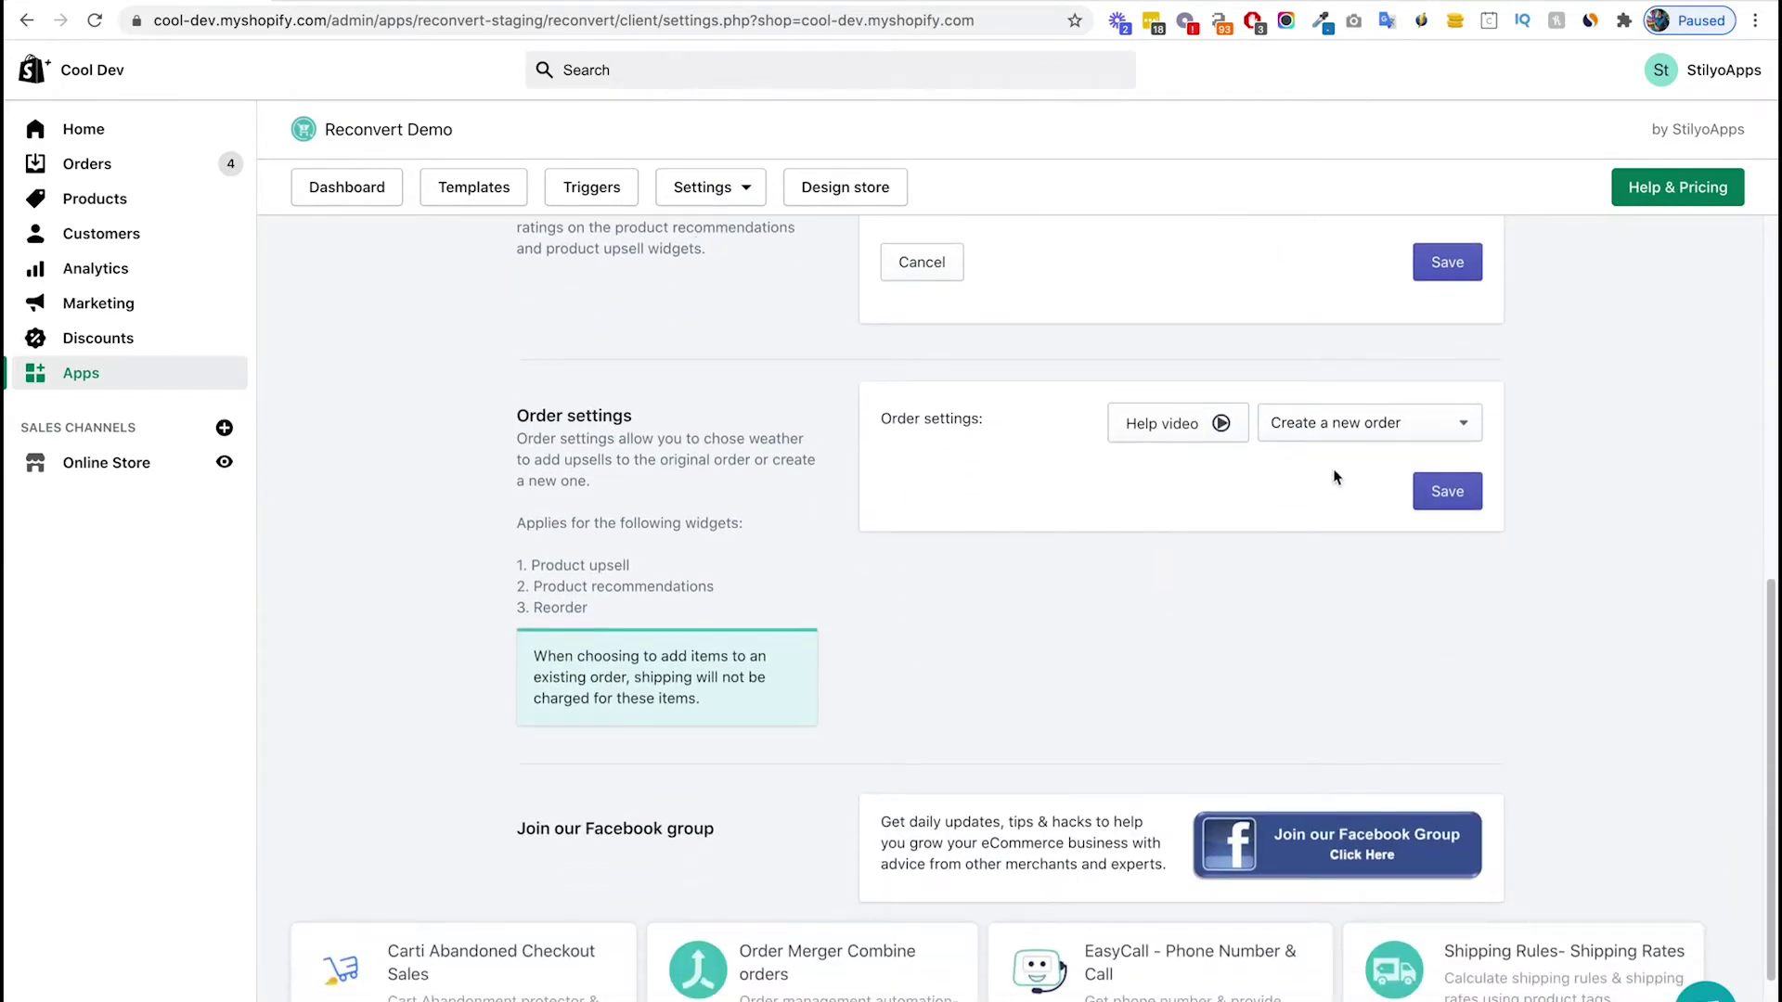
pyautogui.click(1376, 438)
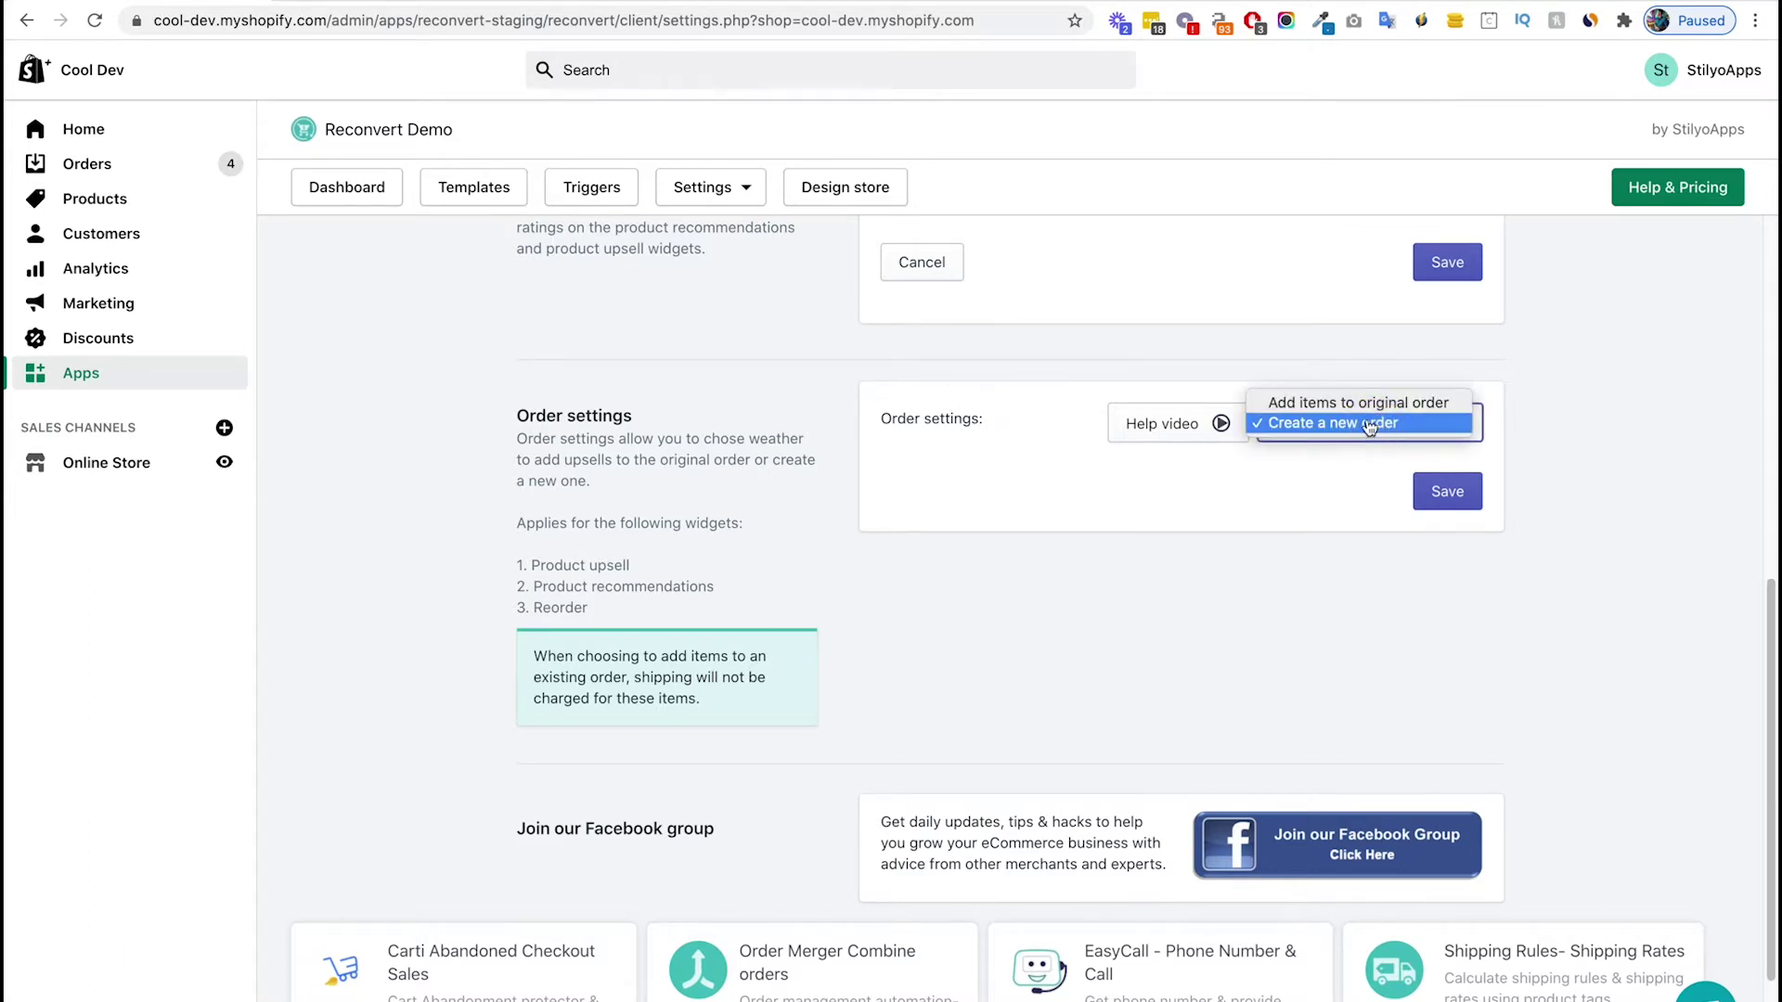
pyautogui.click(1364, 408)
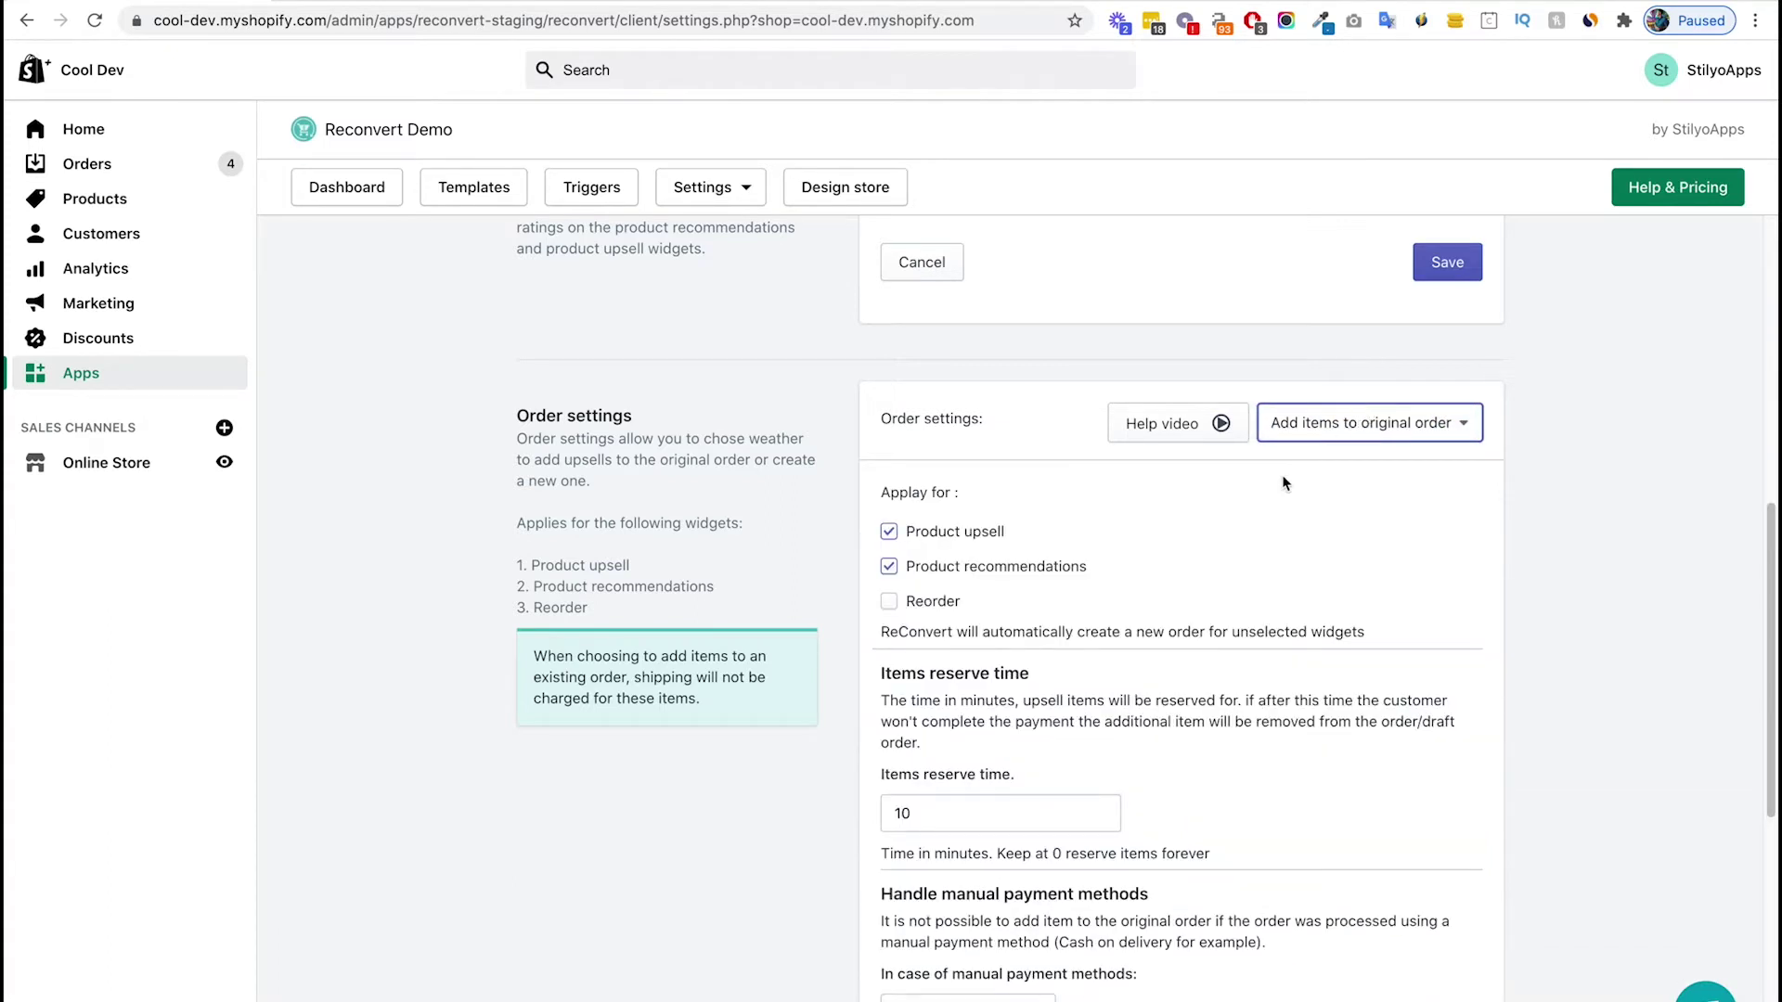
pyautogui.scroll(-3, 1283, 481)
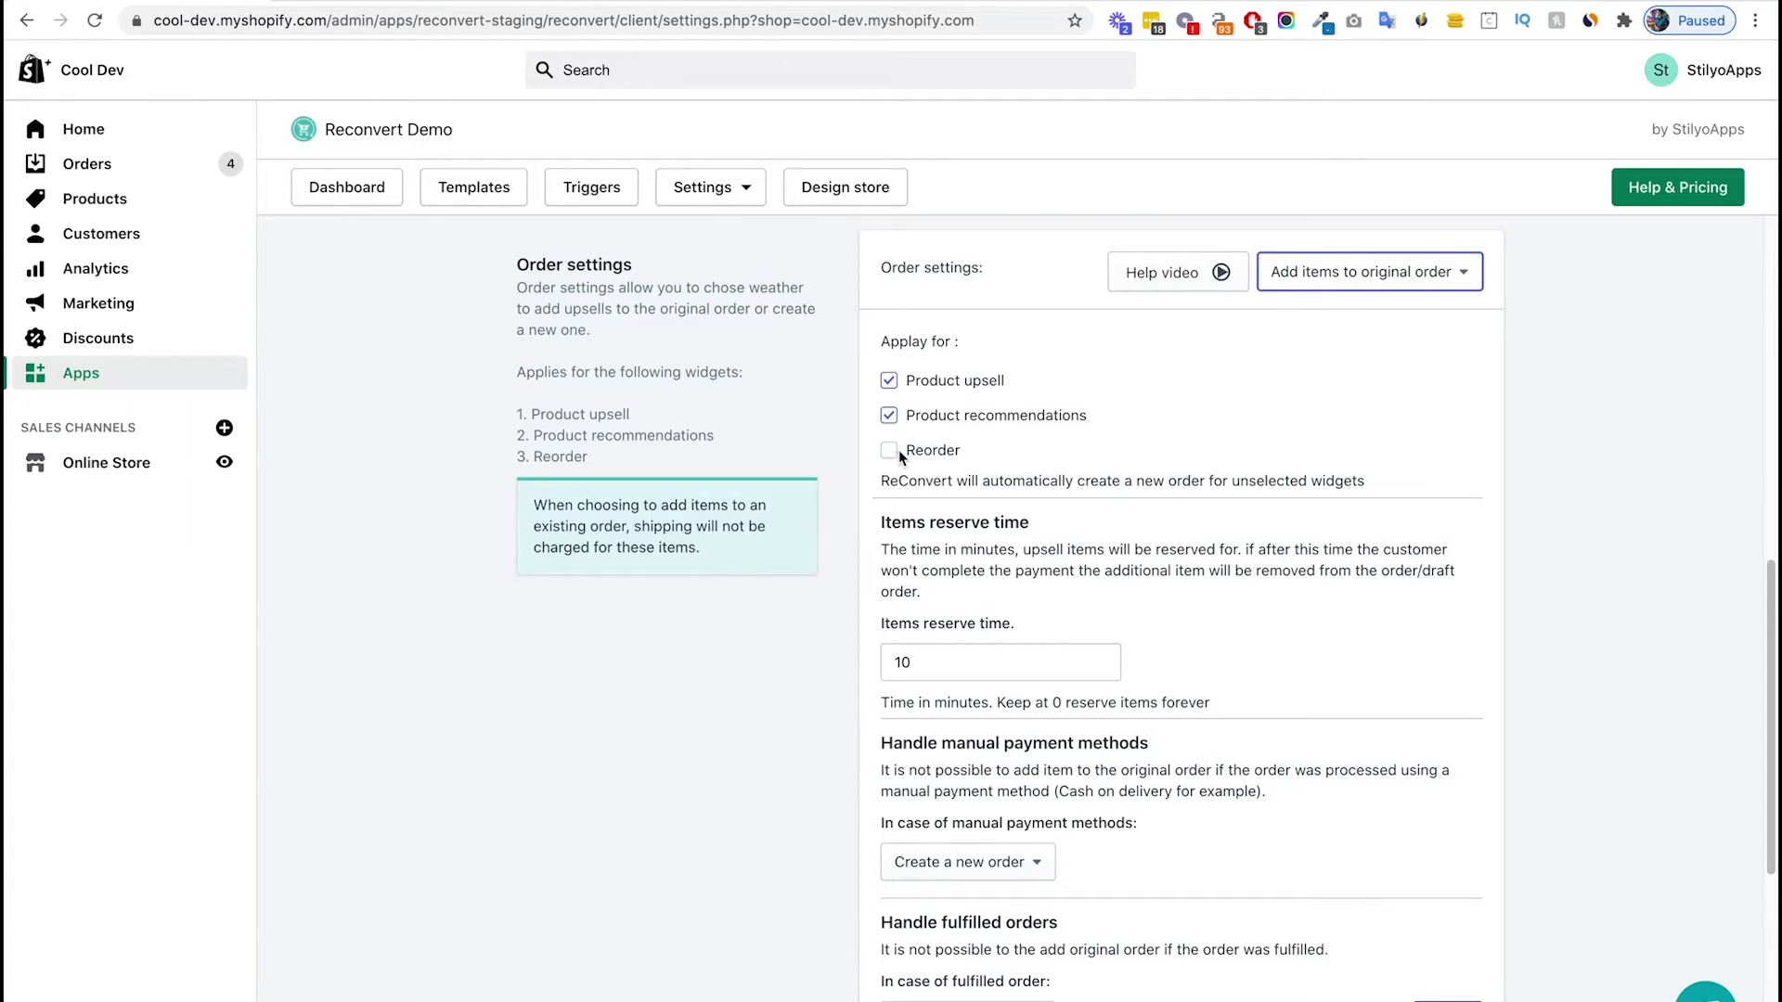
pyautogui.scroll(-3, 932, 423)
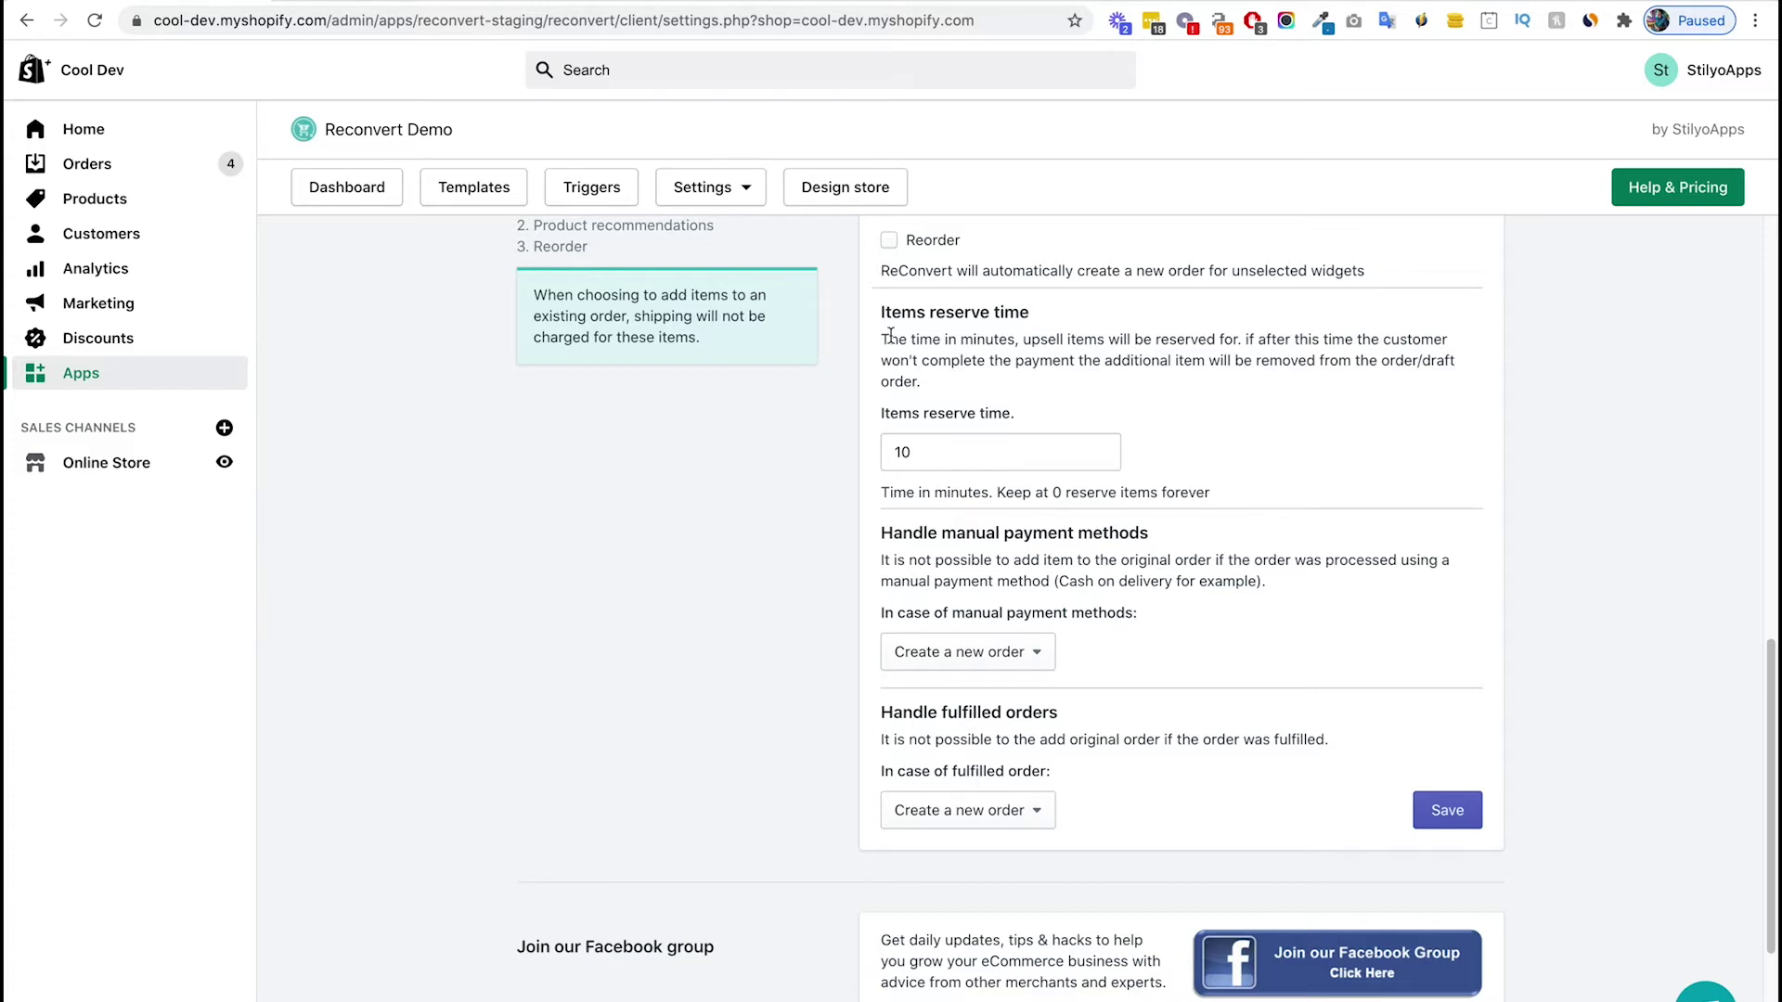
# Change the Items reserve time from 10 to 60 minutes.
pyautogui.doubleClick(929, 451)
pyautogui.write('0')
pyautogui.click(761, 464)
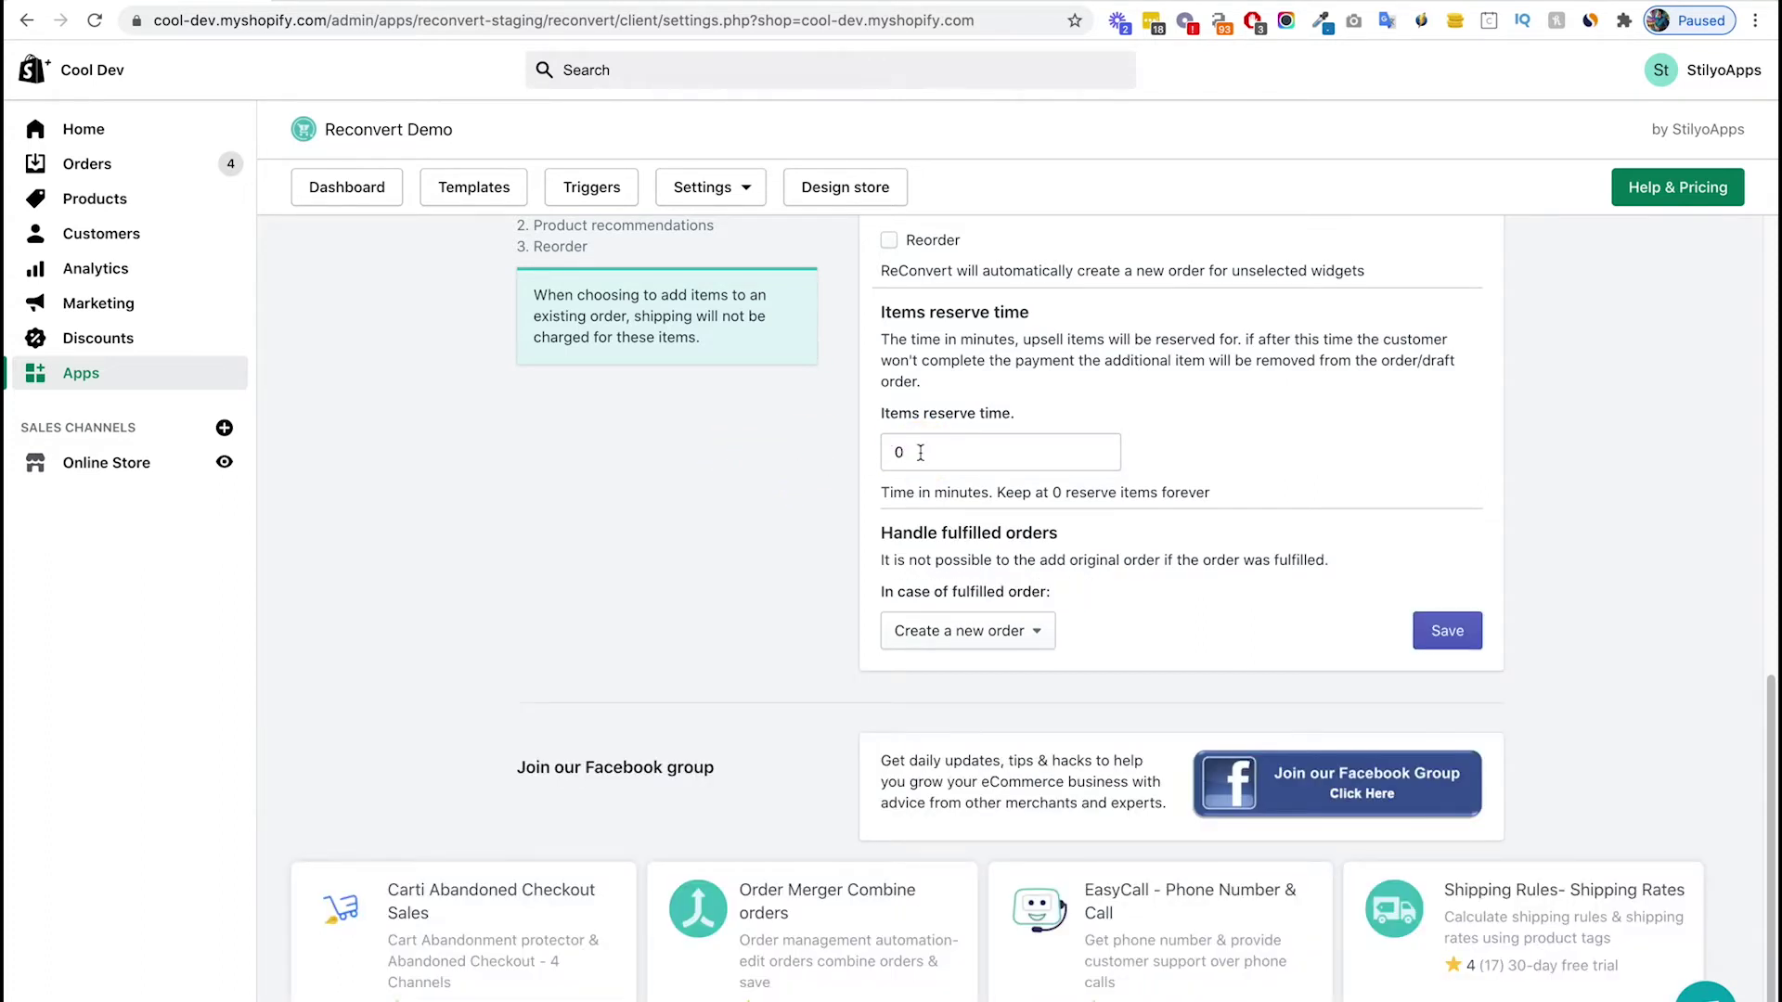
pyautogui.click(904, 451)
pyautogui.press('BackSpace')
pyautogui.write('60')
pyautogui.click(839, 442)
# Scroll down to the Handle manual payment methods heading and highlight it.
pyautogui.scroll(-2, 791, 472)
pyautogui.scroll(-1, 790, 475)
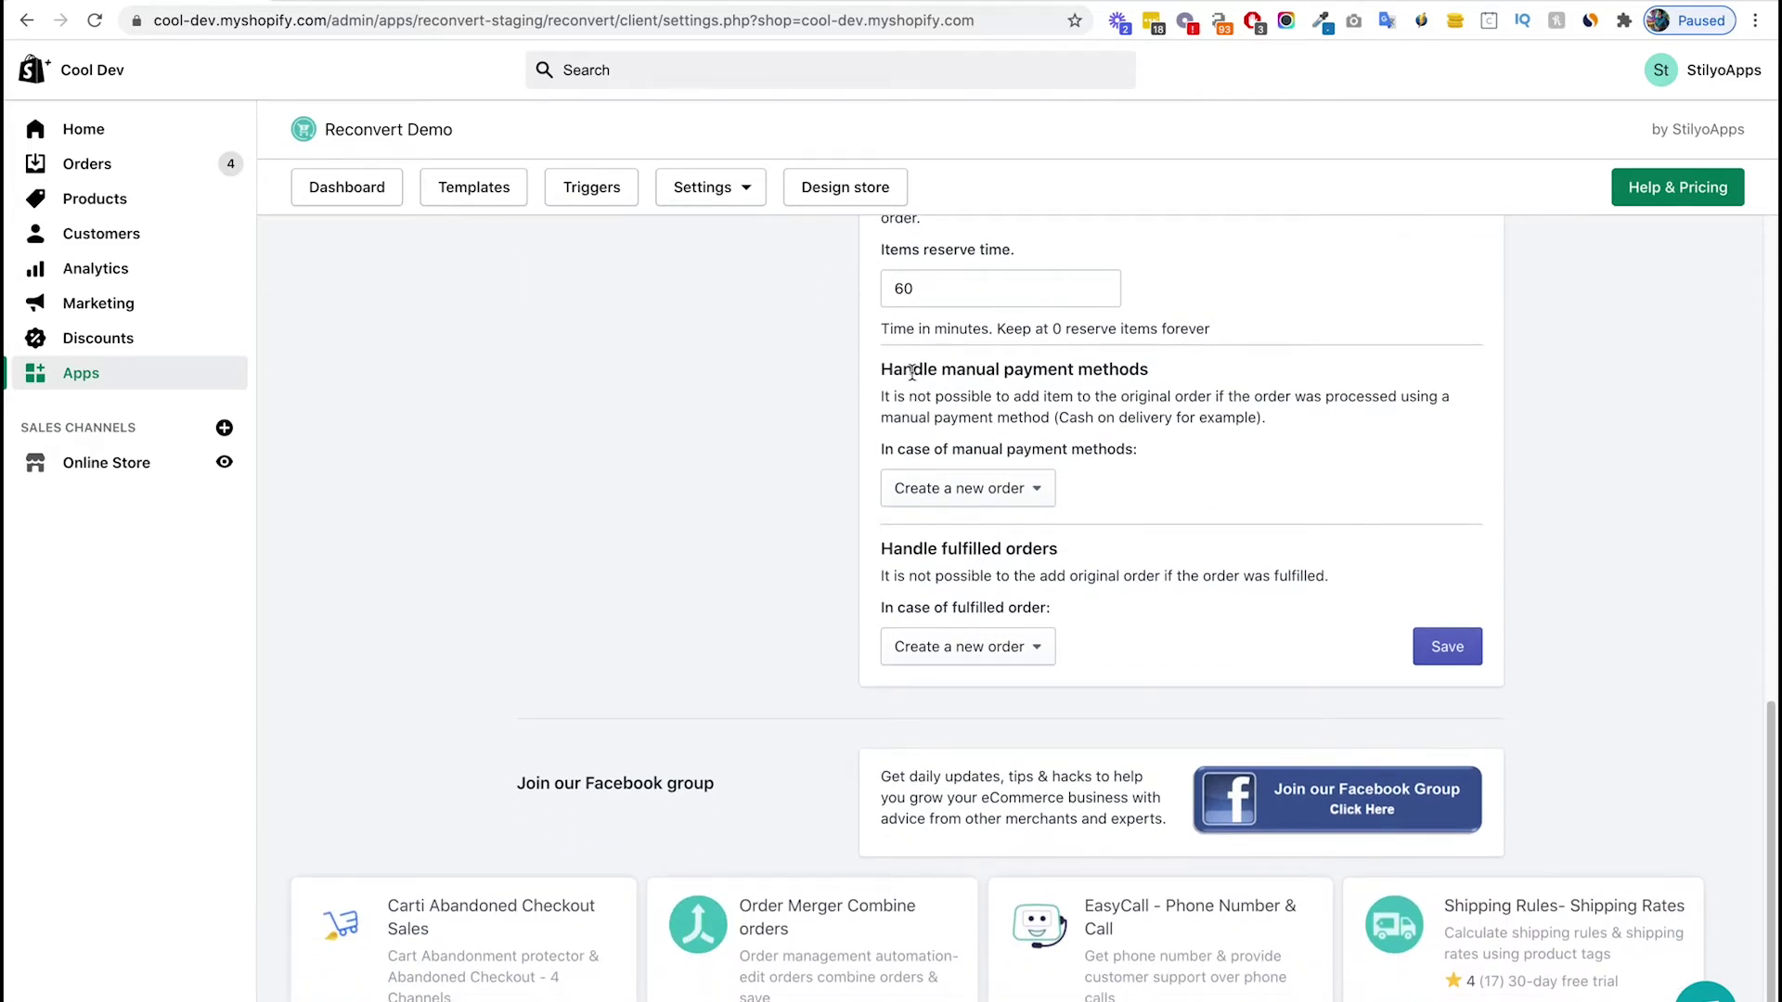
pyautogui.moveTo(882, 372); pyautogui.dragTo(1166, 369)
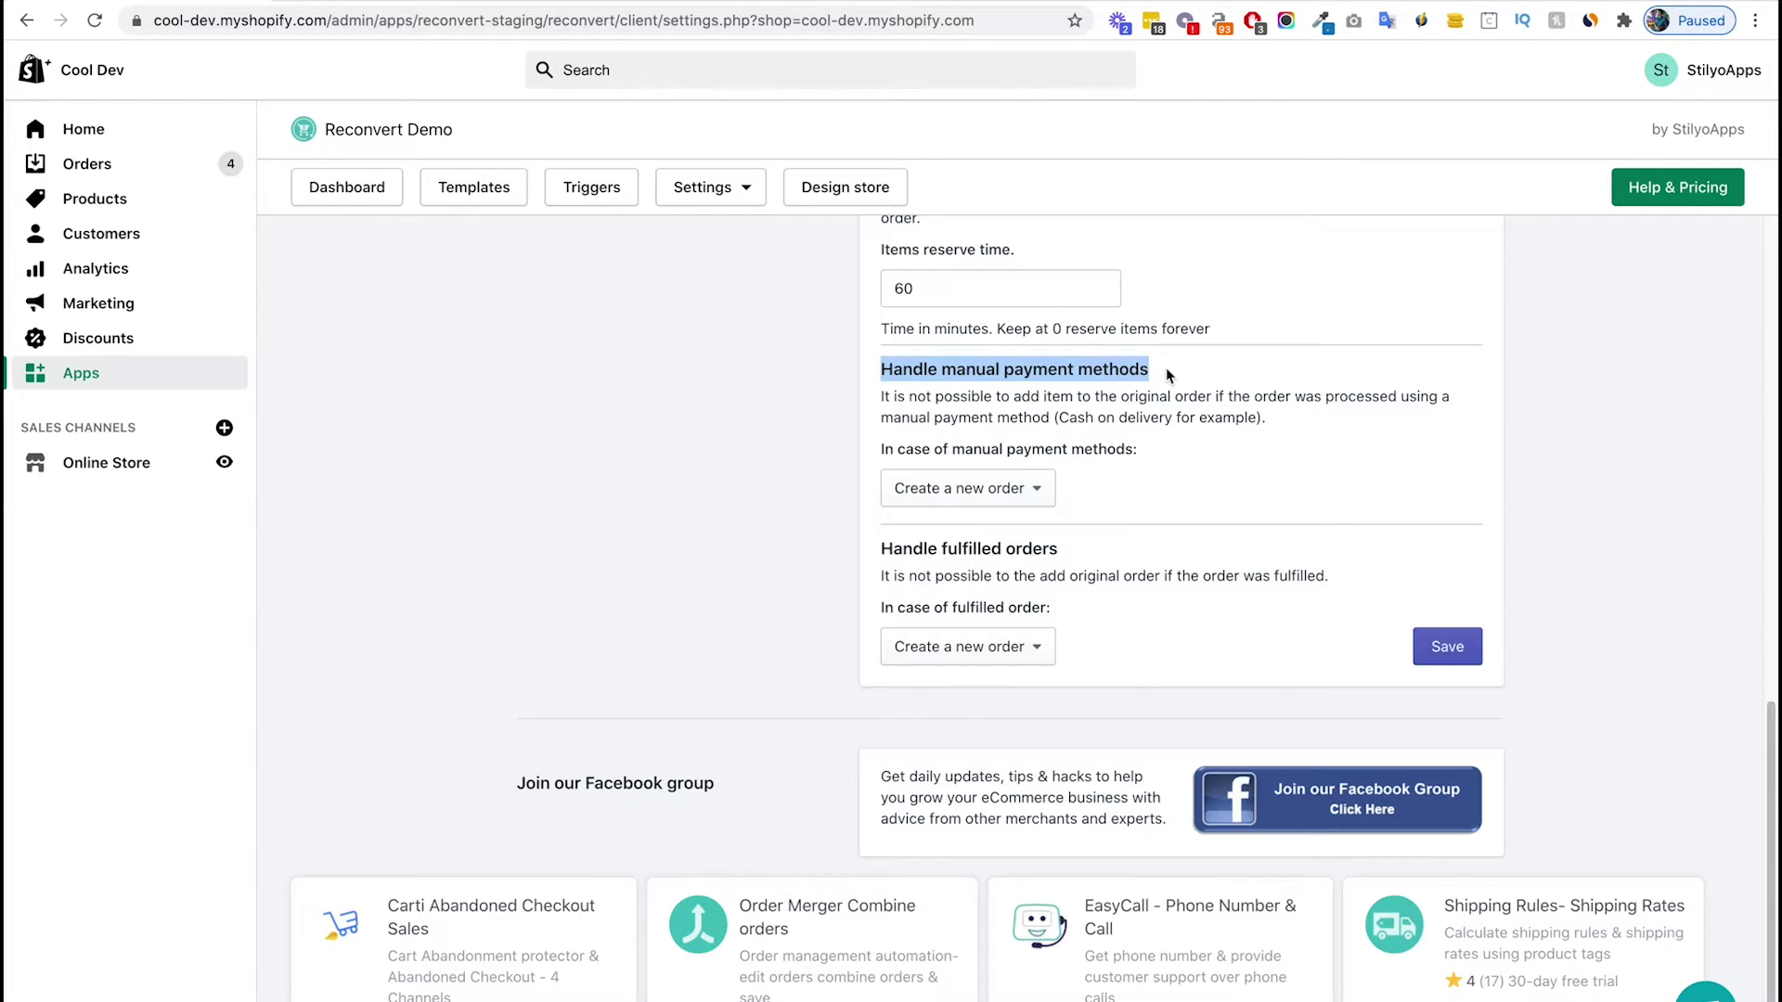
# Keep 'Create a new order' for fulfilled orders and save the order settings.
pyautogui.click(1165, 368)
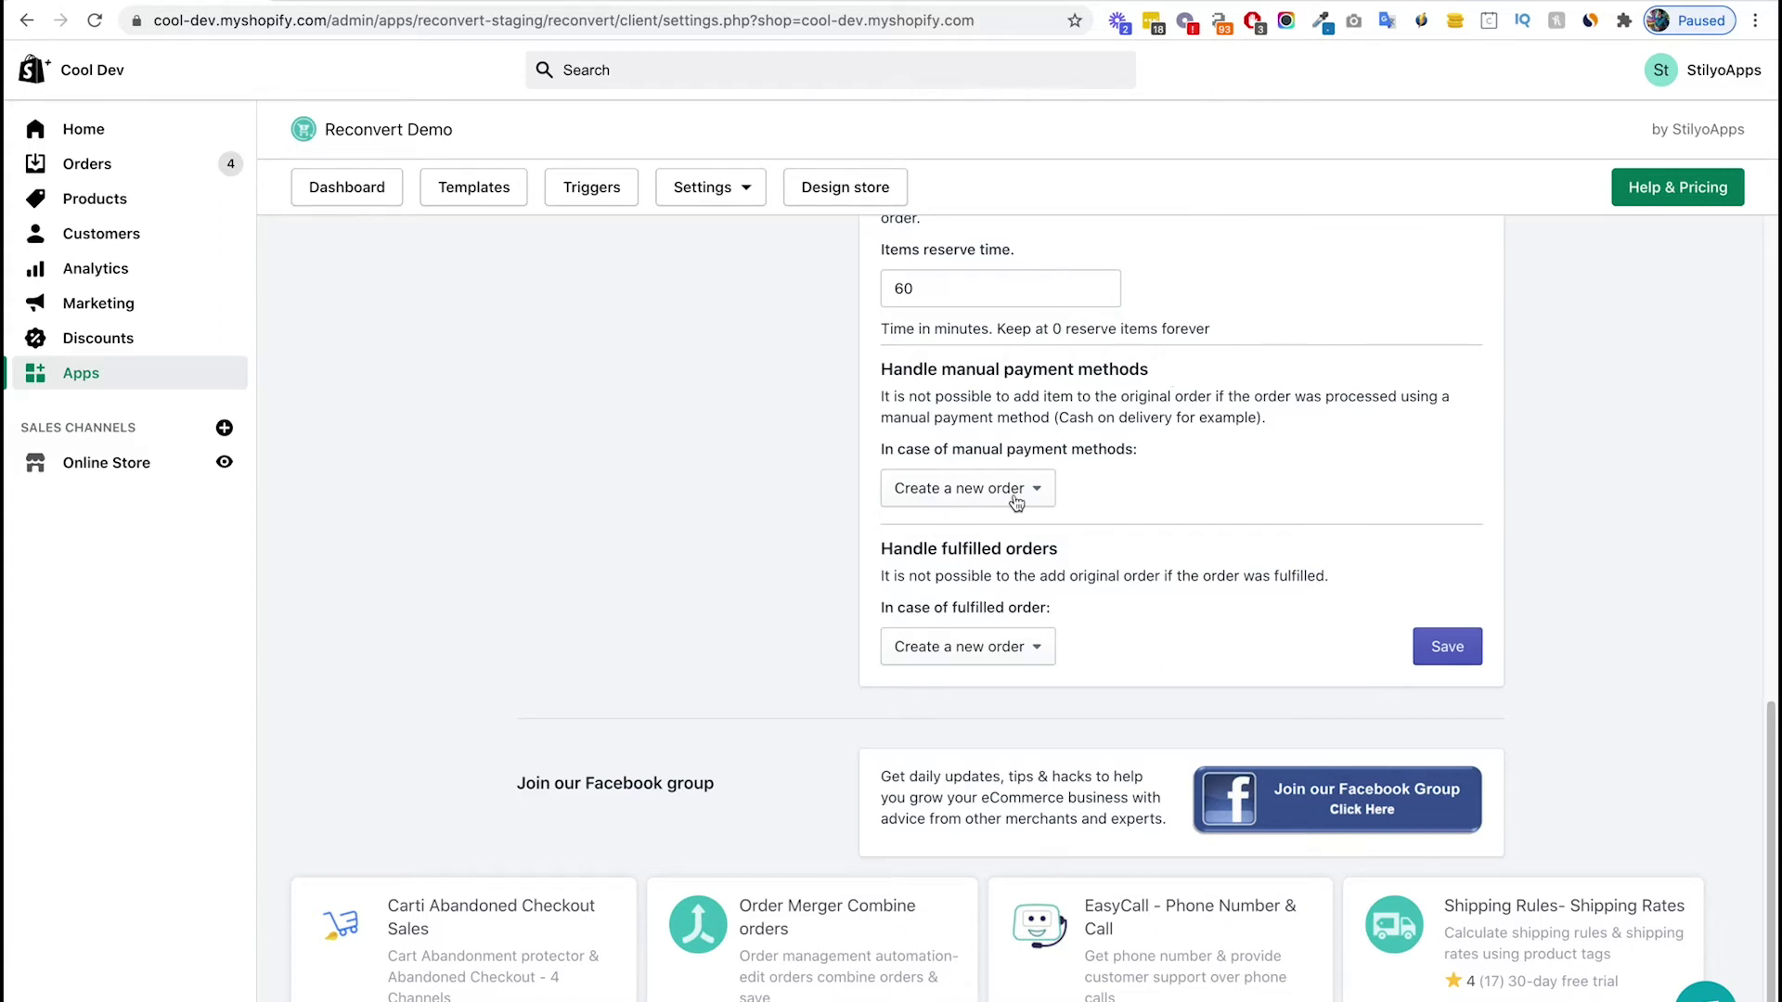
pyautogui.scroll(-3, 1002, 504)
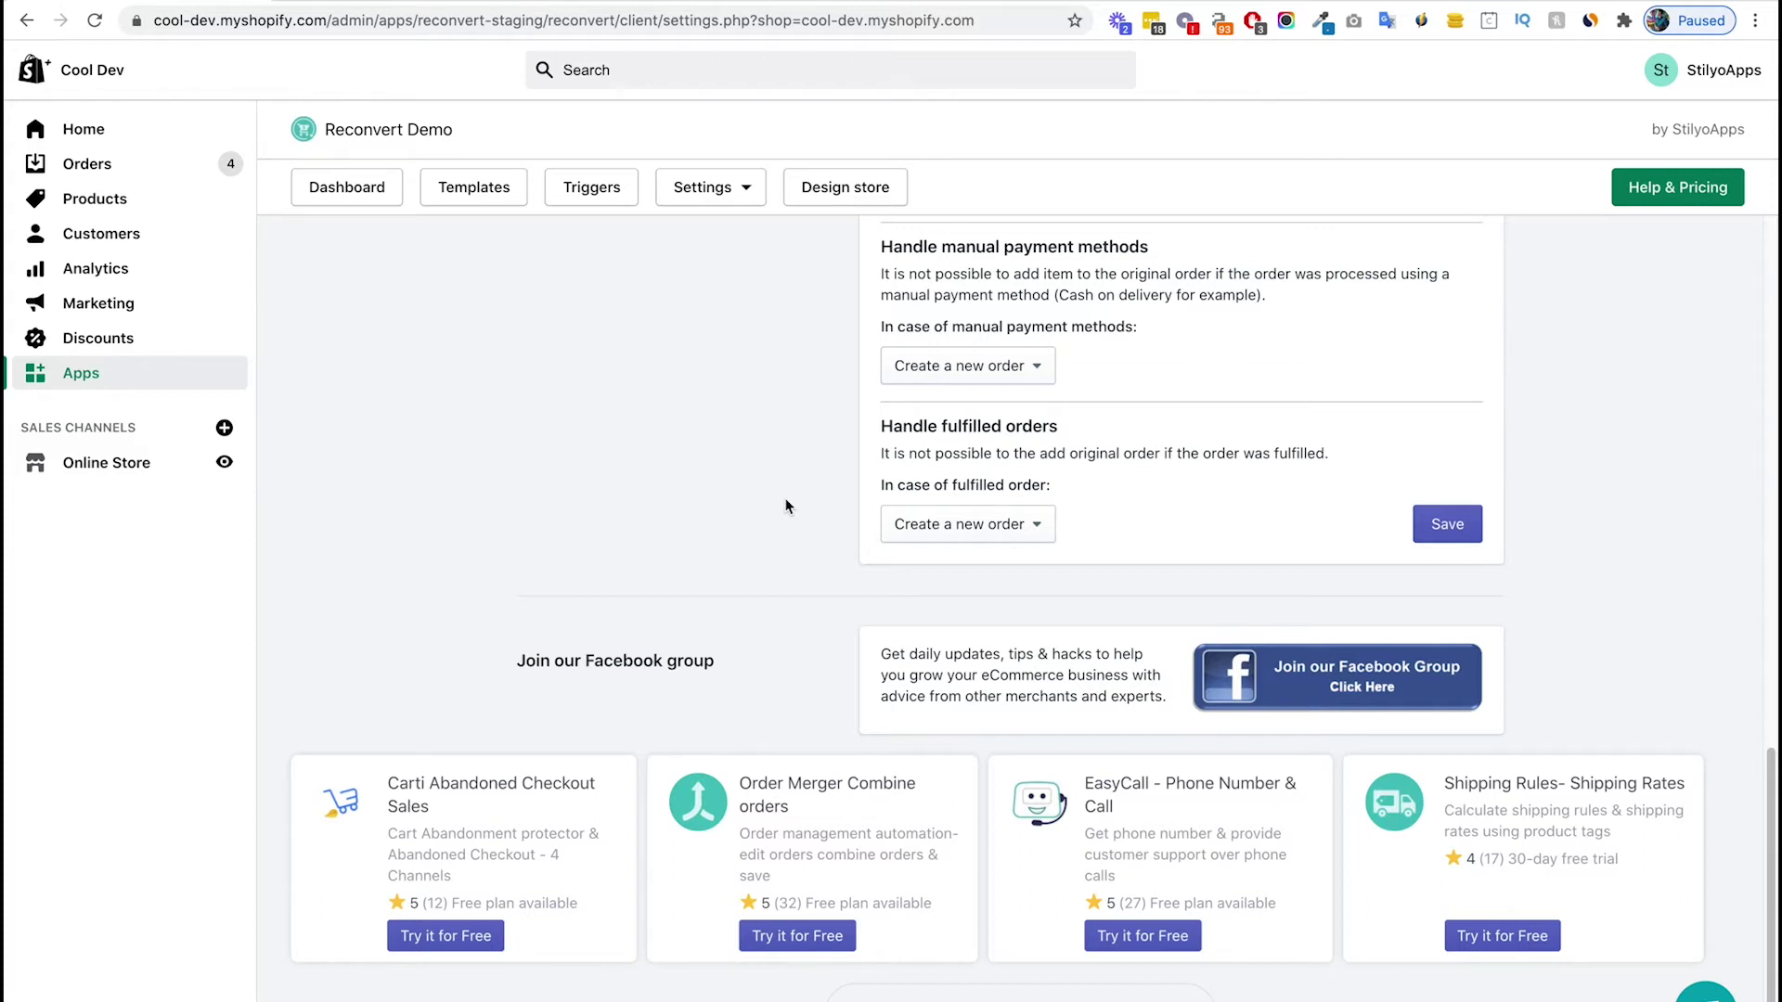
pyautogui.click(898, 526)
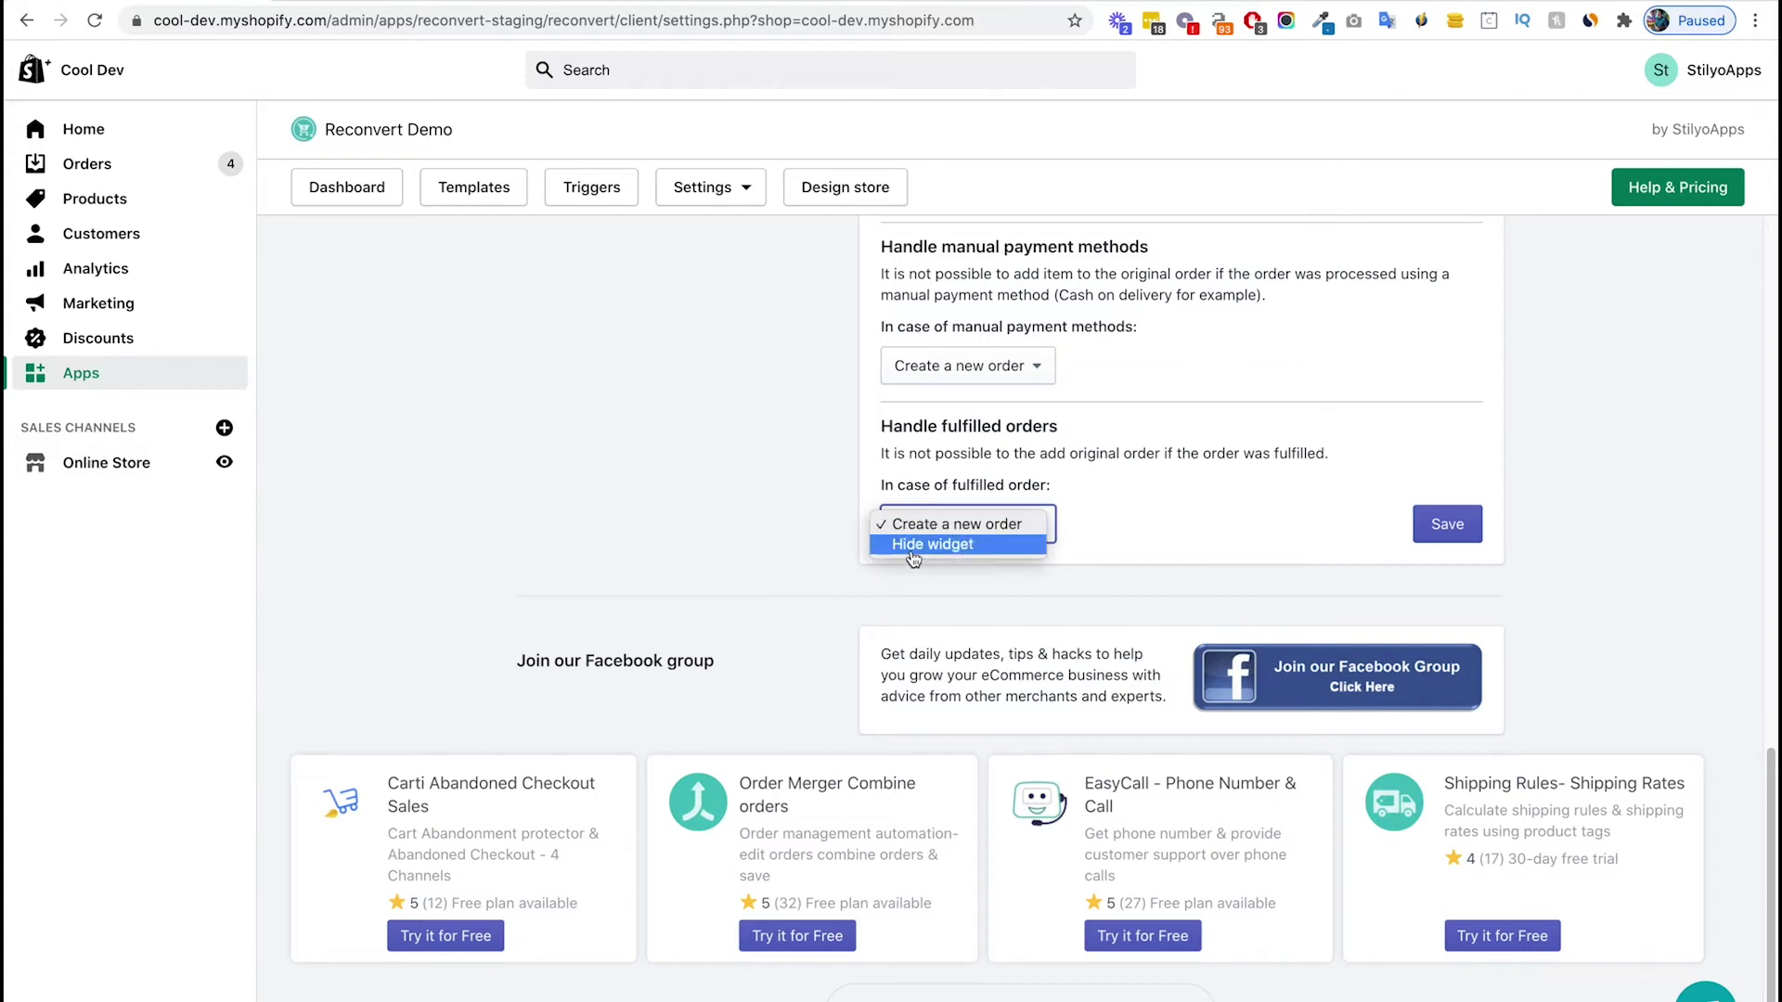
pyautogui.click(928, 524)
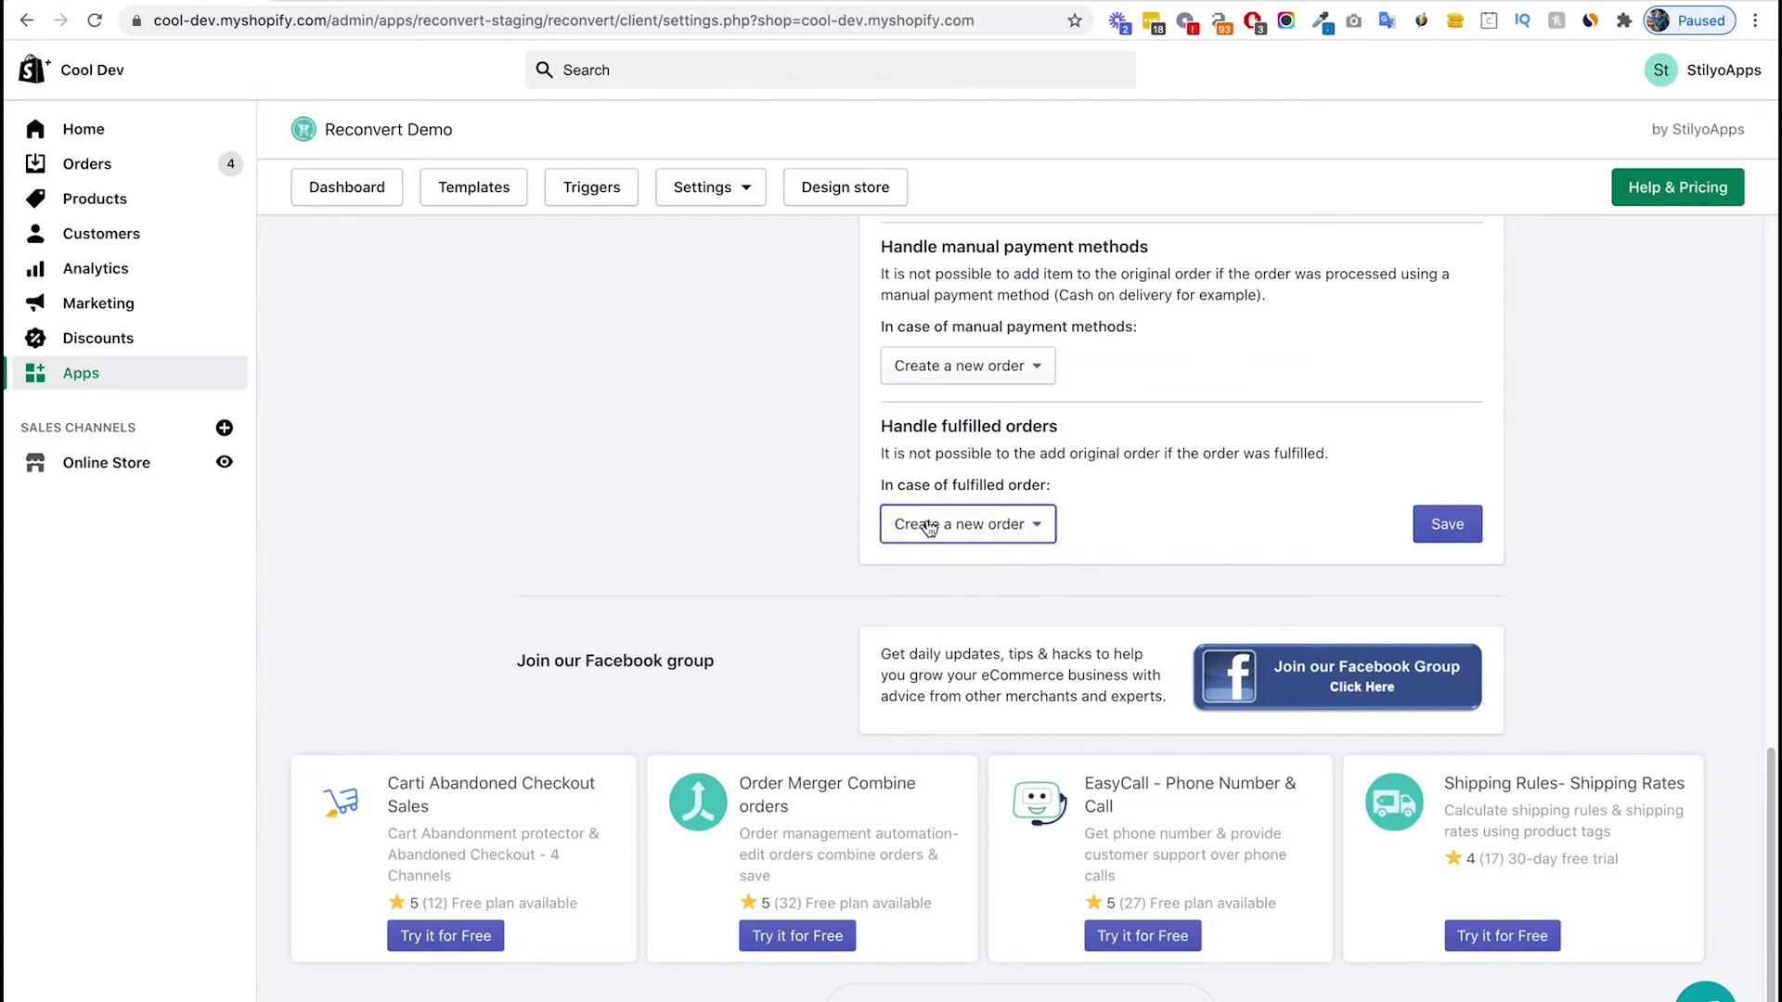
pyautogui.click(1448, 526)
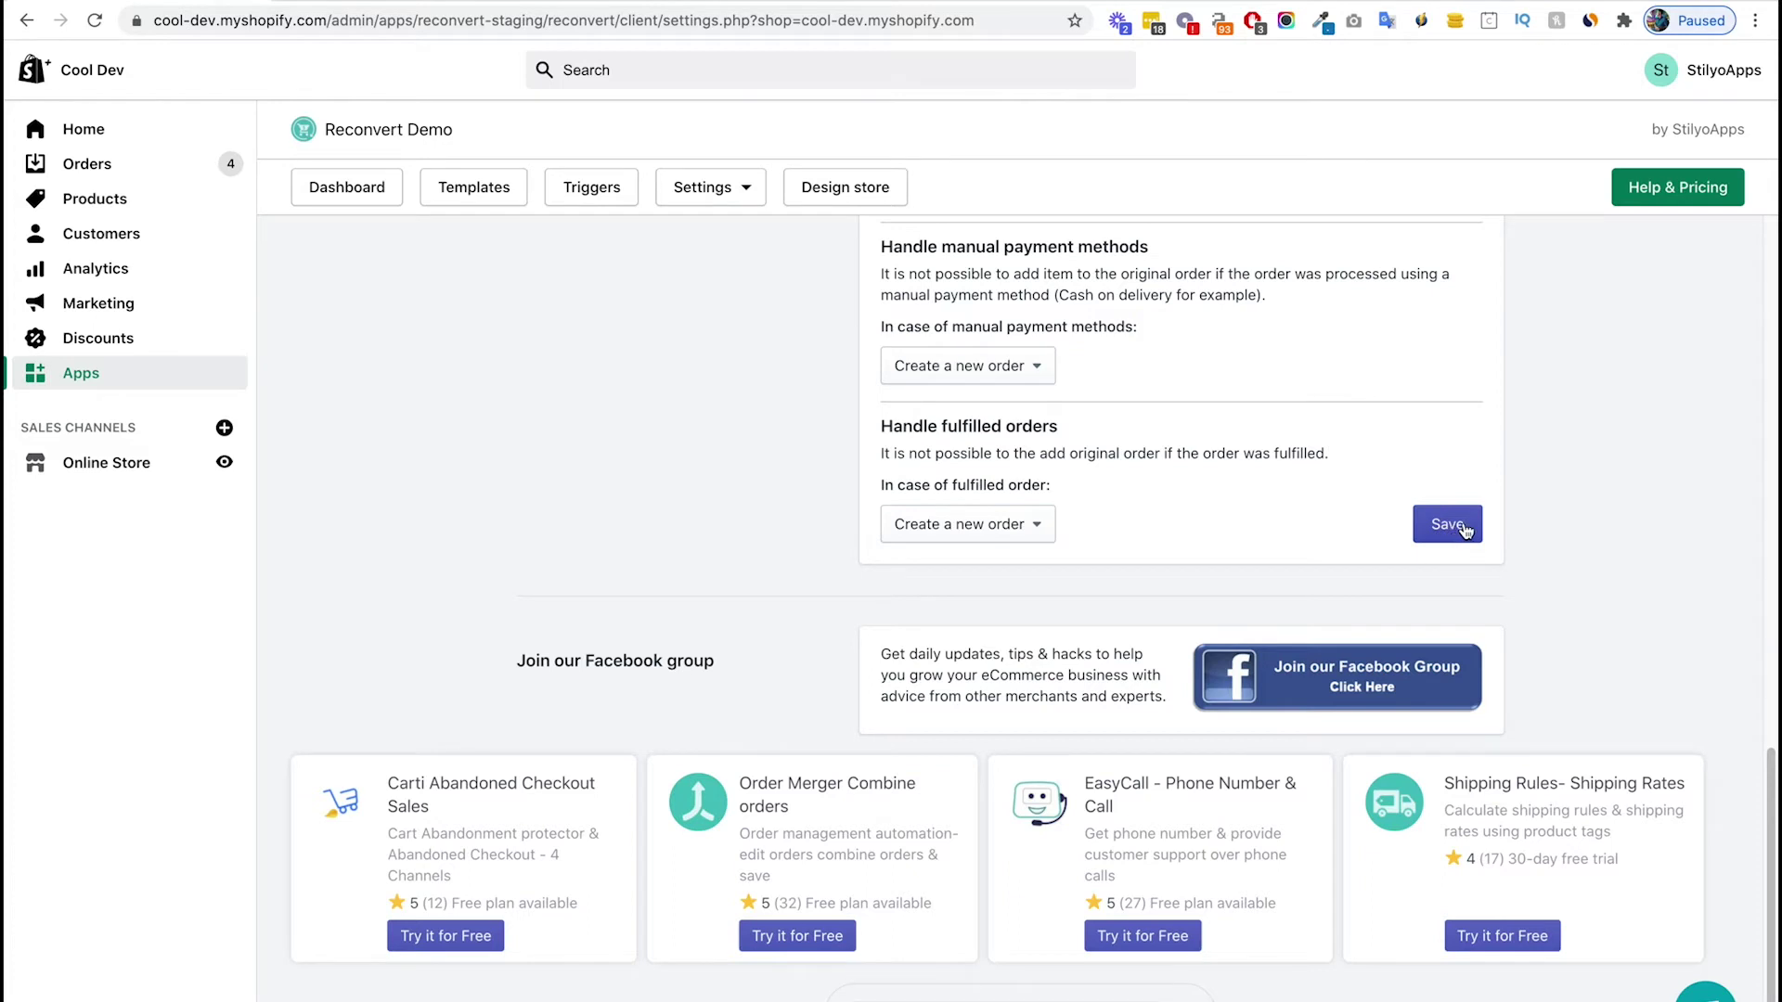
# Replace the 60-minute reserve time with 1 minute and save the order settings.
pyautogui.scroll(2, 1544, 551)
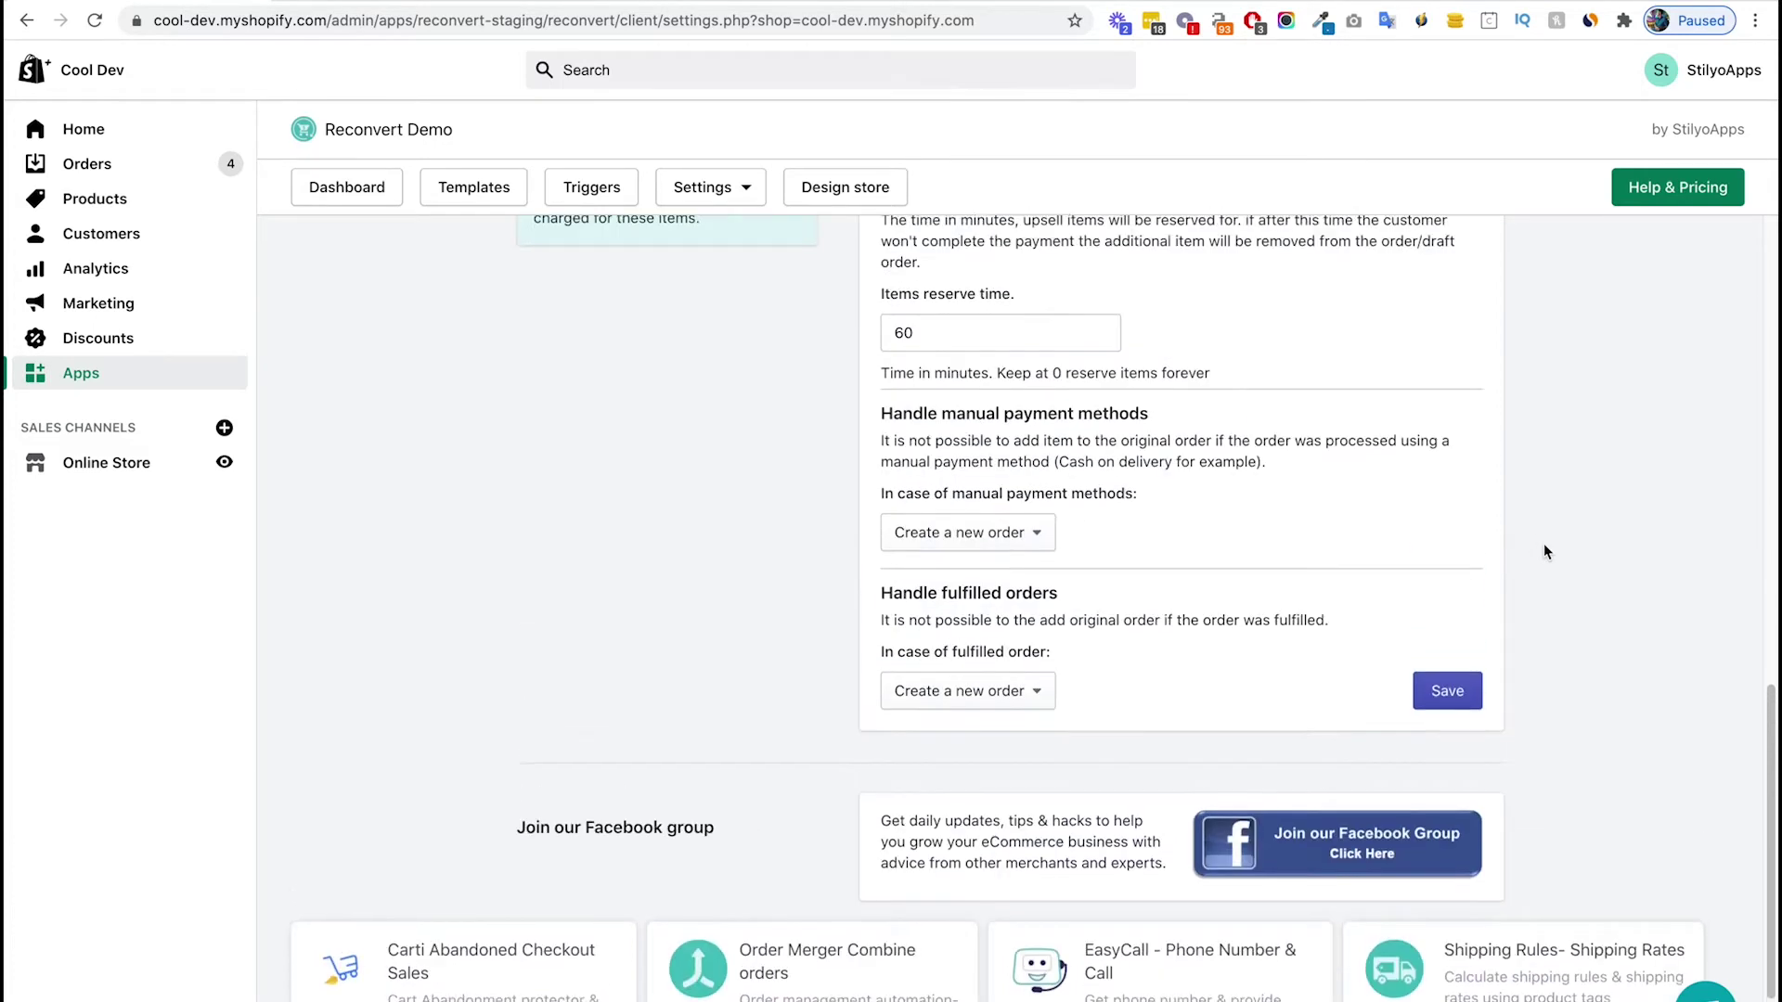
pyautogui.scroll(1, 1544, 551)
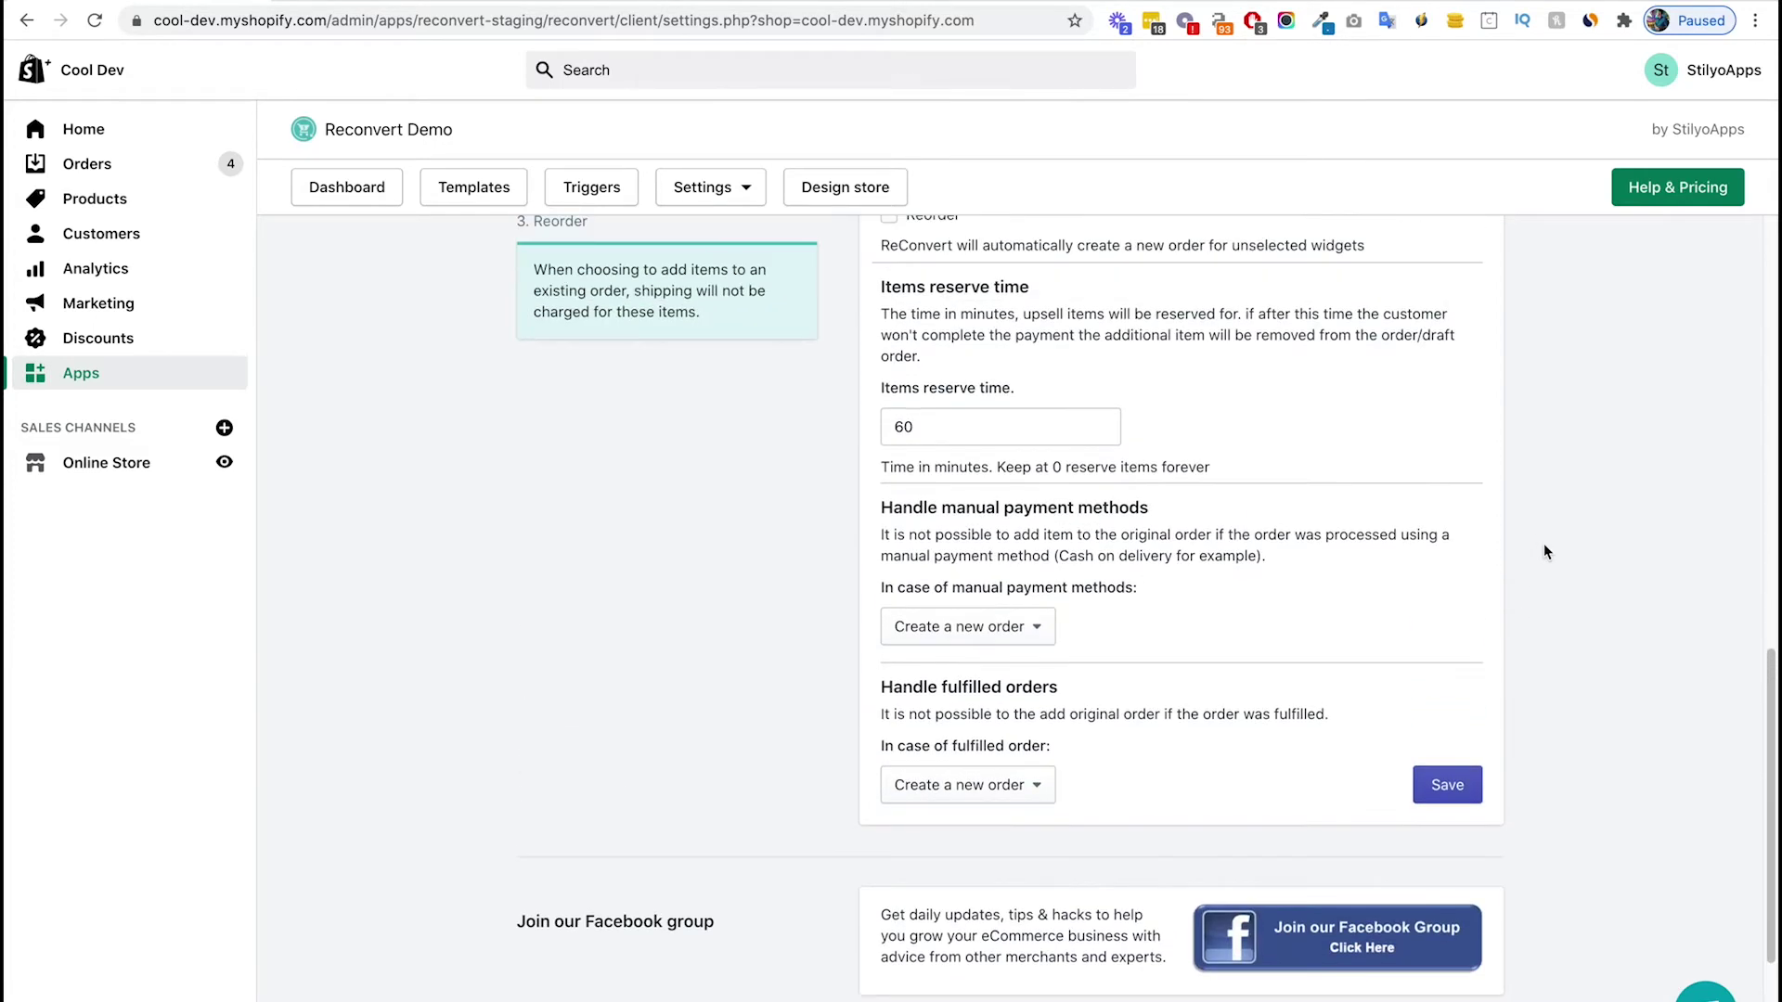
pyautogui.scroll(-1, 1538, 561)
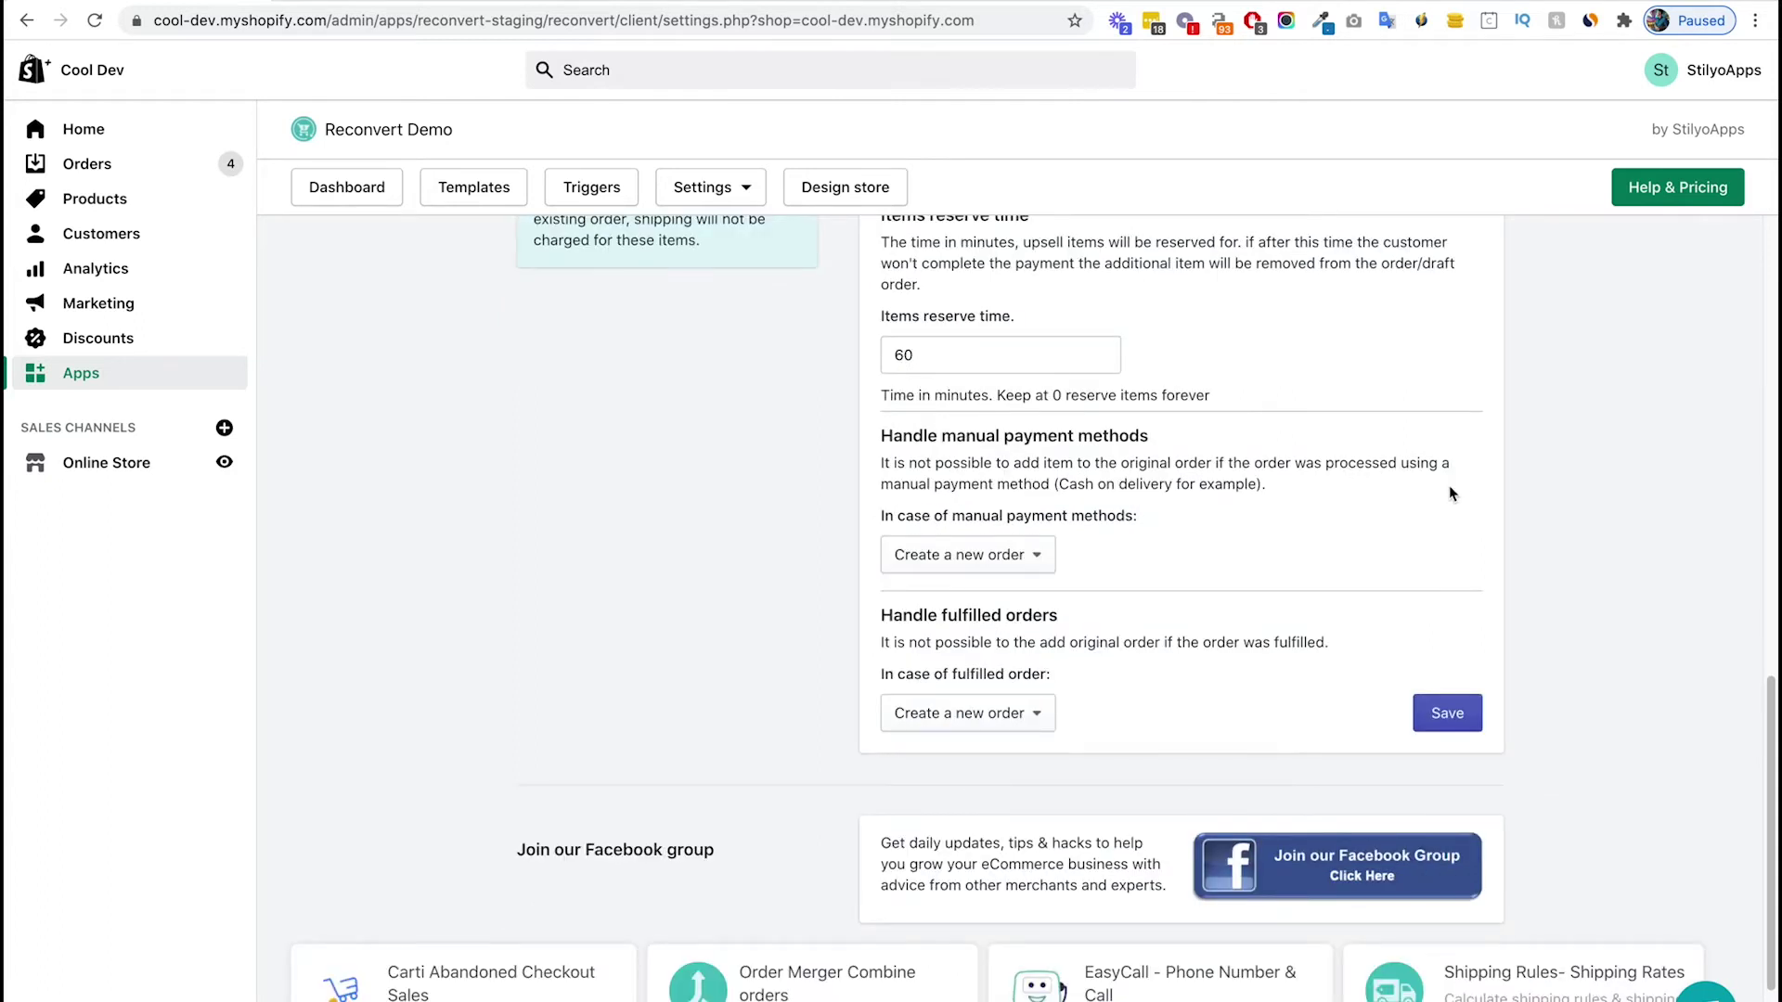
pyautogui.doubleClick(1042, 350)
pyautogui.write('1')
pyautogui.click(1117, 290)
pyautogui.click(1441, 711)
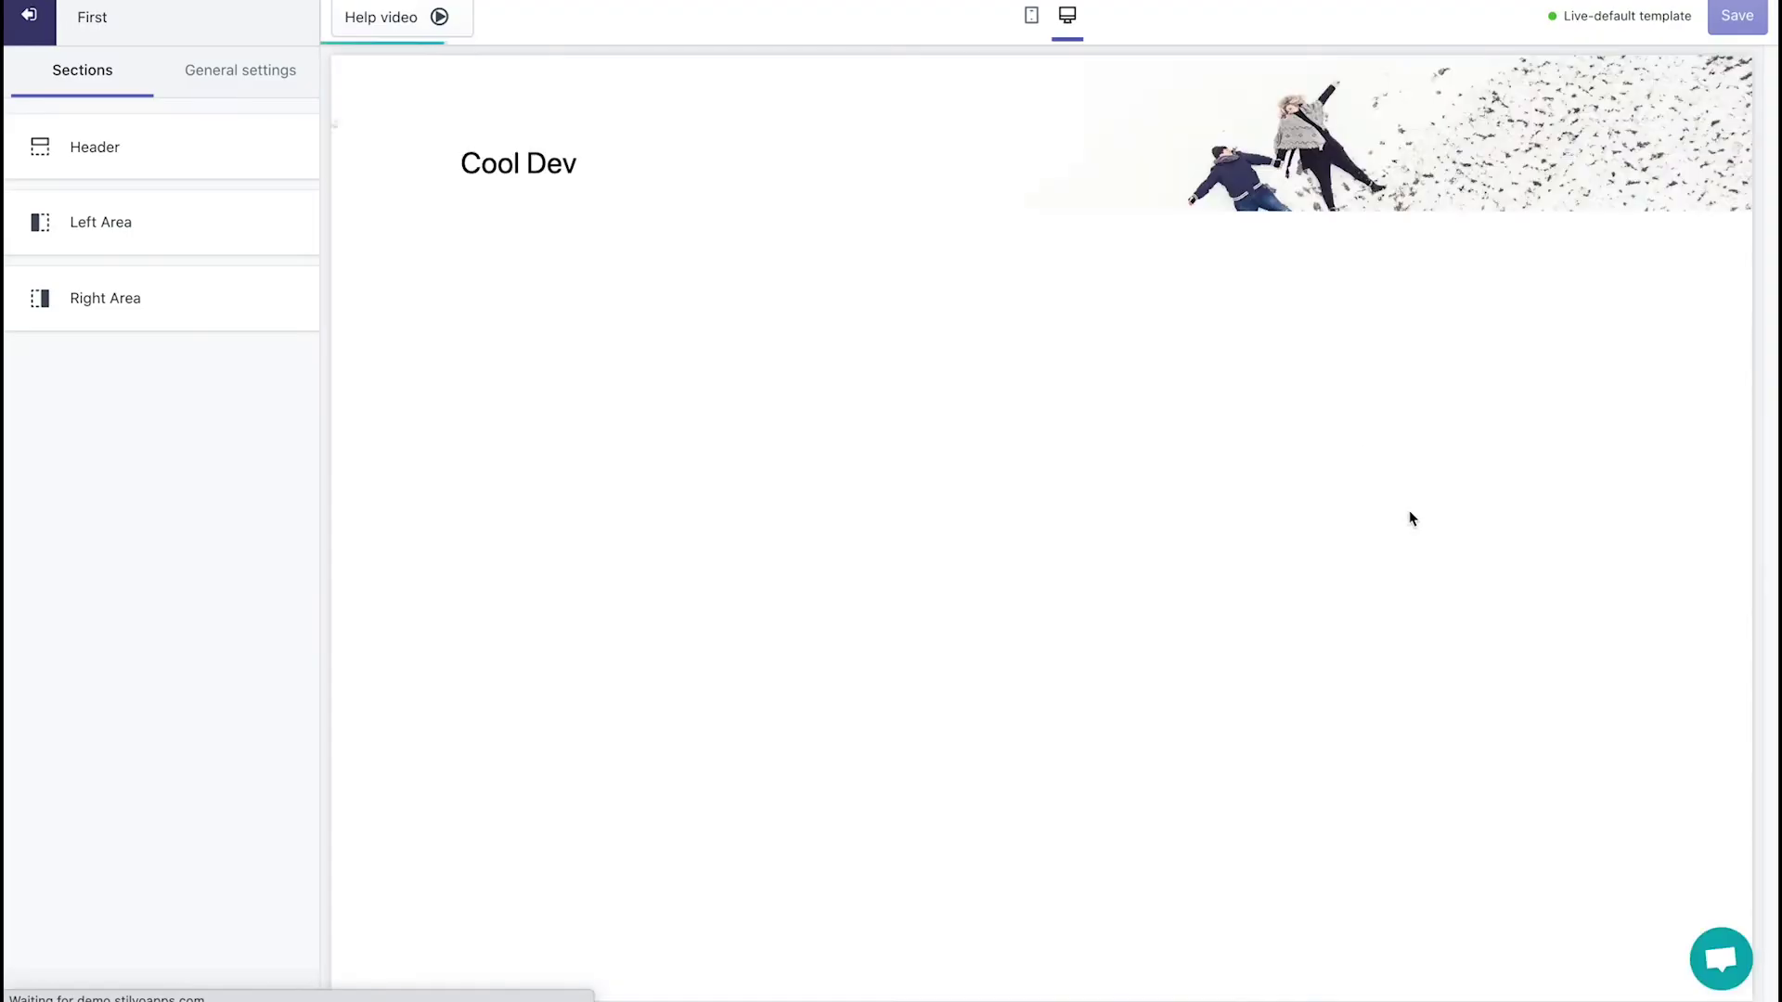
# Title the Product upsell 'Get more for 30% OFF!', centred and in a larger font.
pyautogui.click(1401, 567)
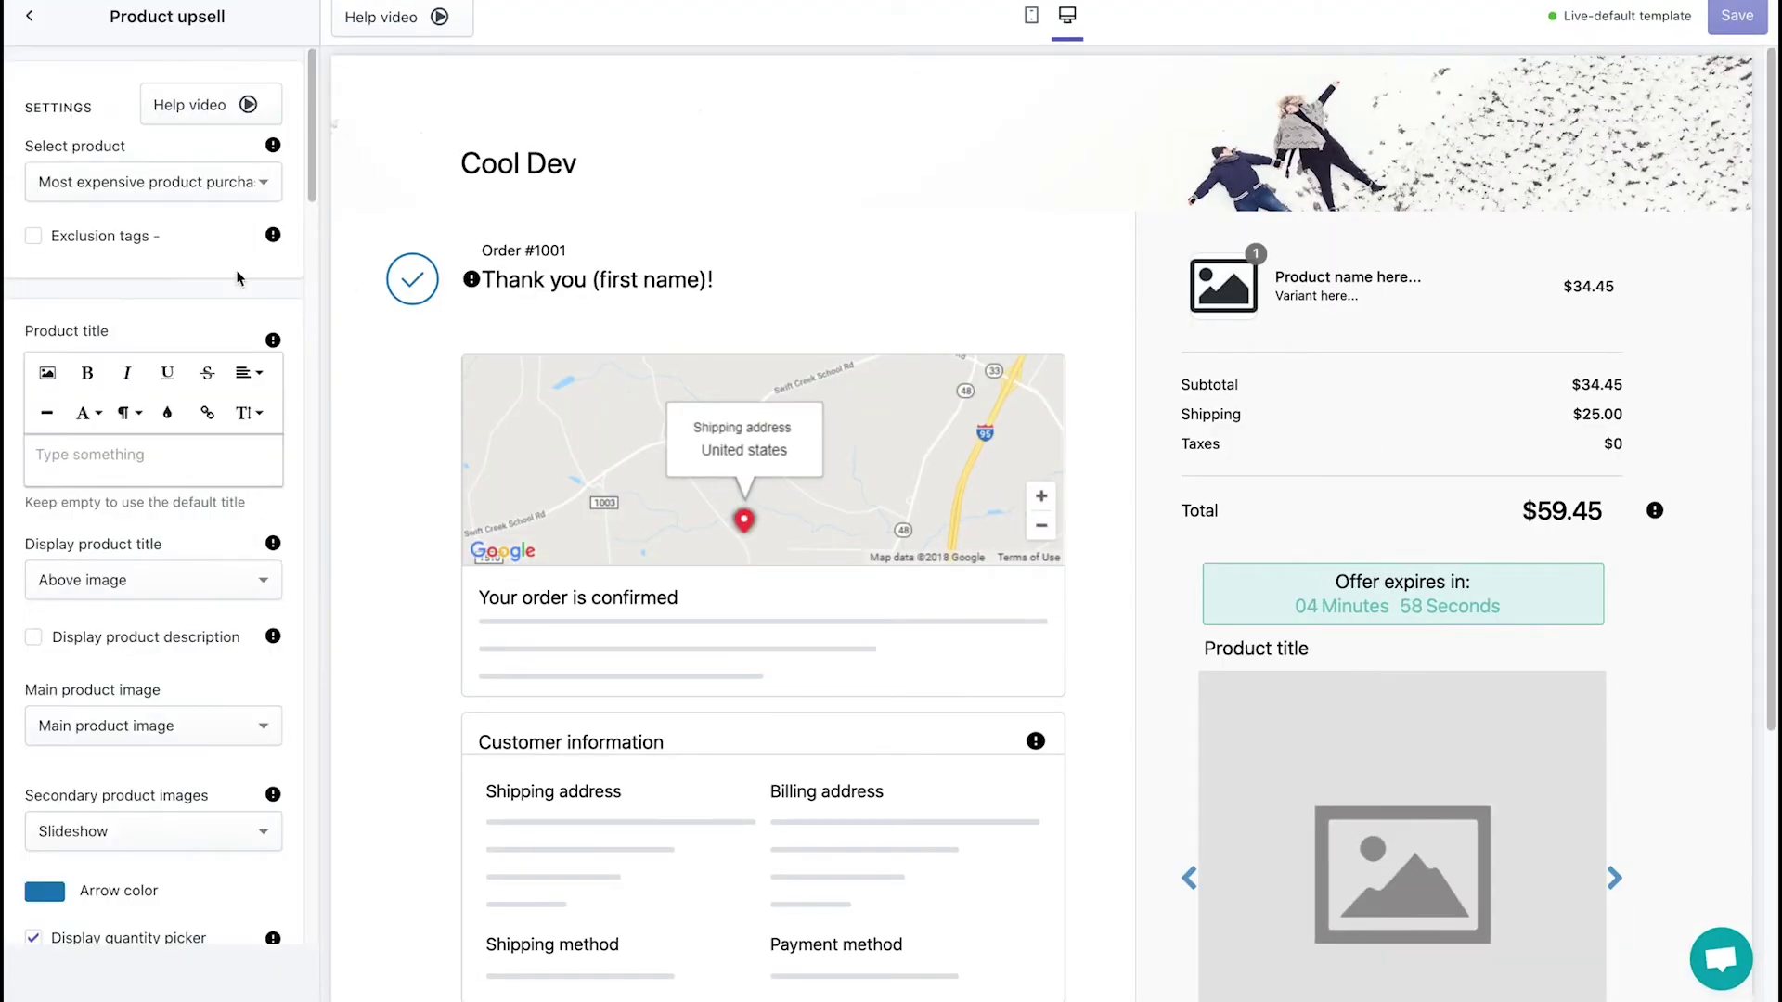
pyautogui.click(124, 455)
pyautogui.write('Get more ')
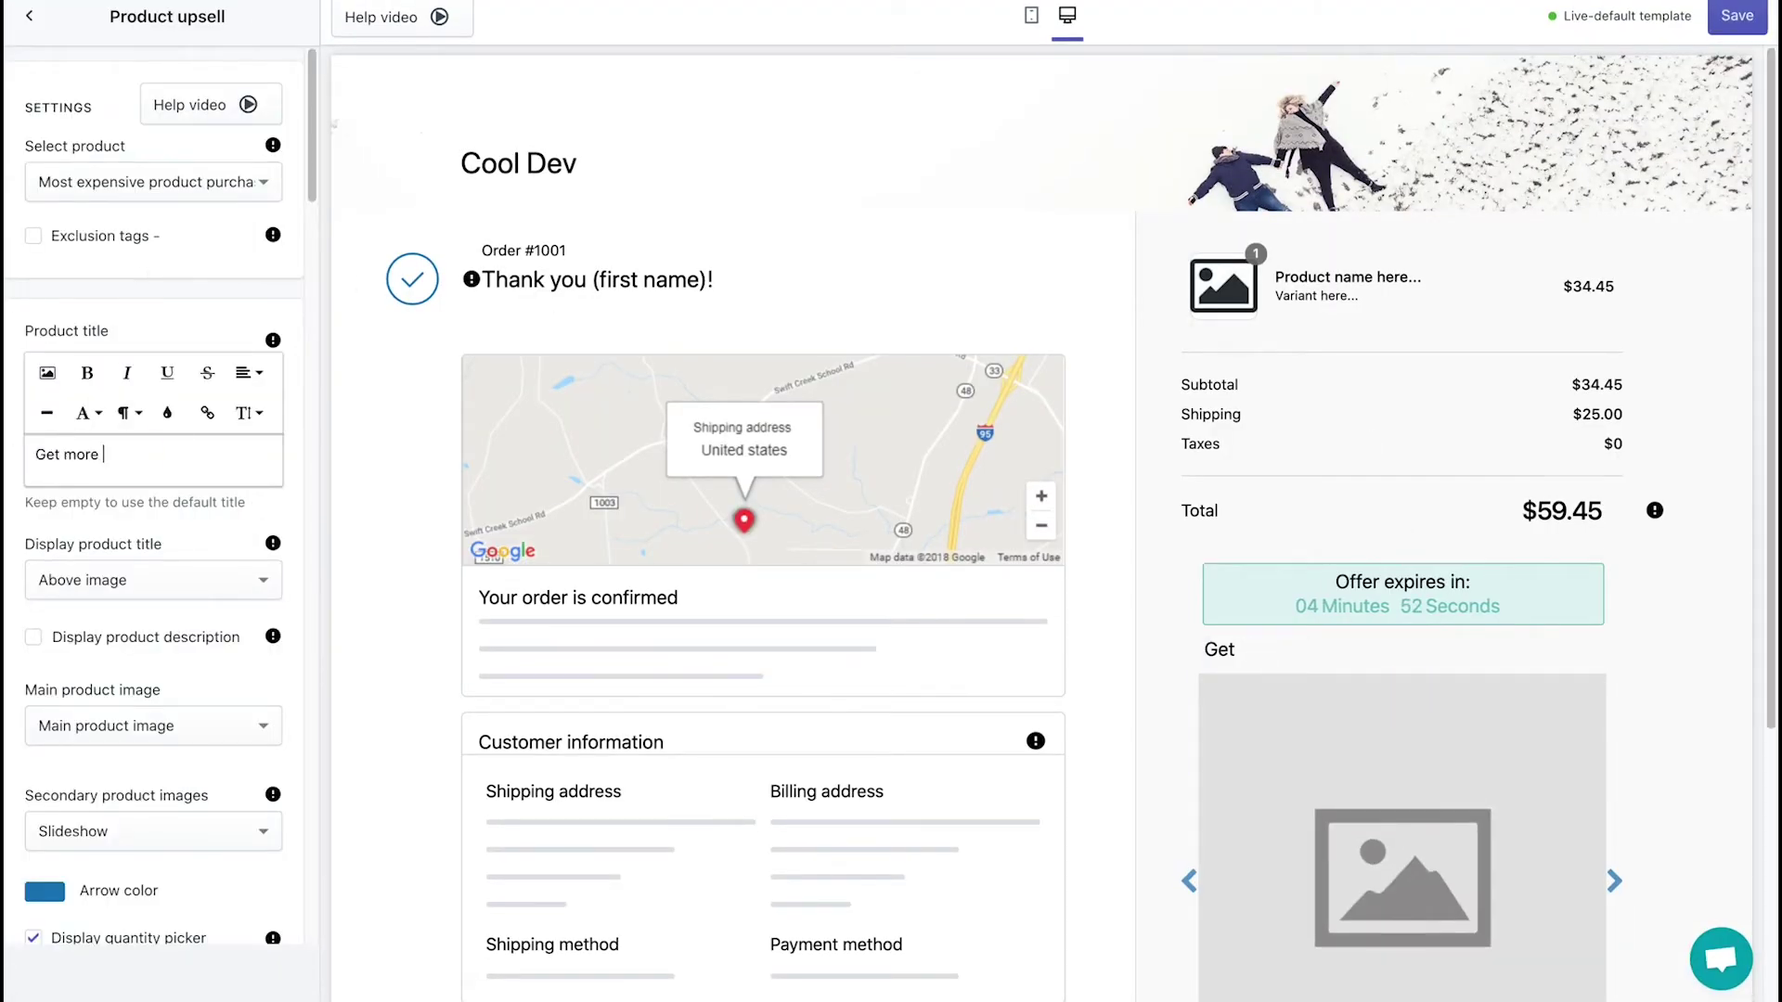
pyautogui.write('for 30% OFF!')
pyautogui.hotkey('ctrl', 'a')
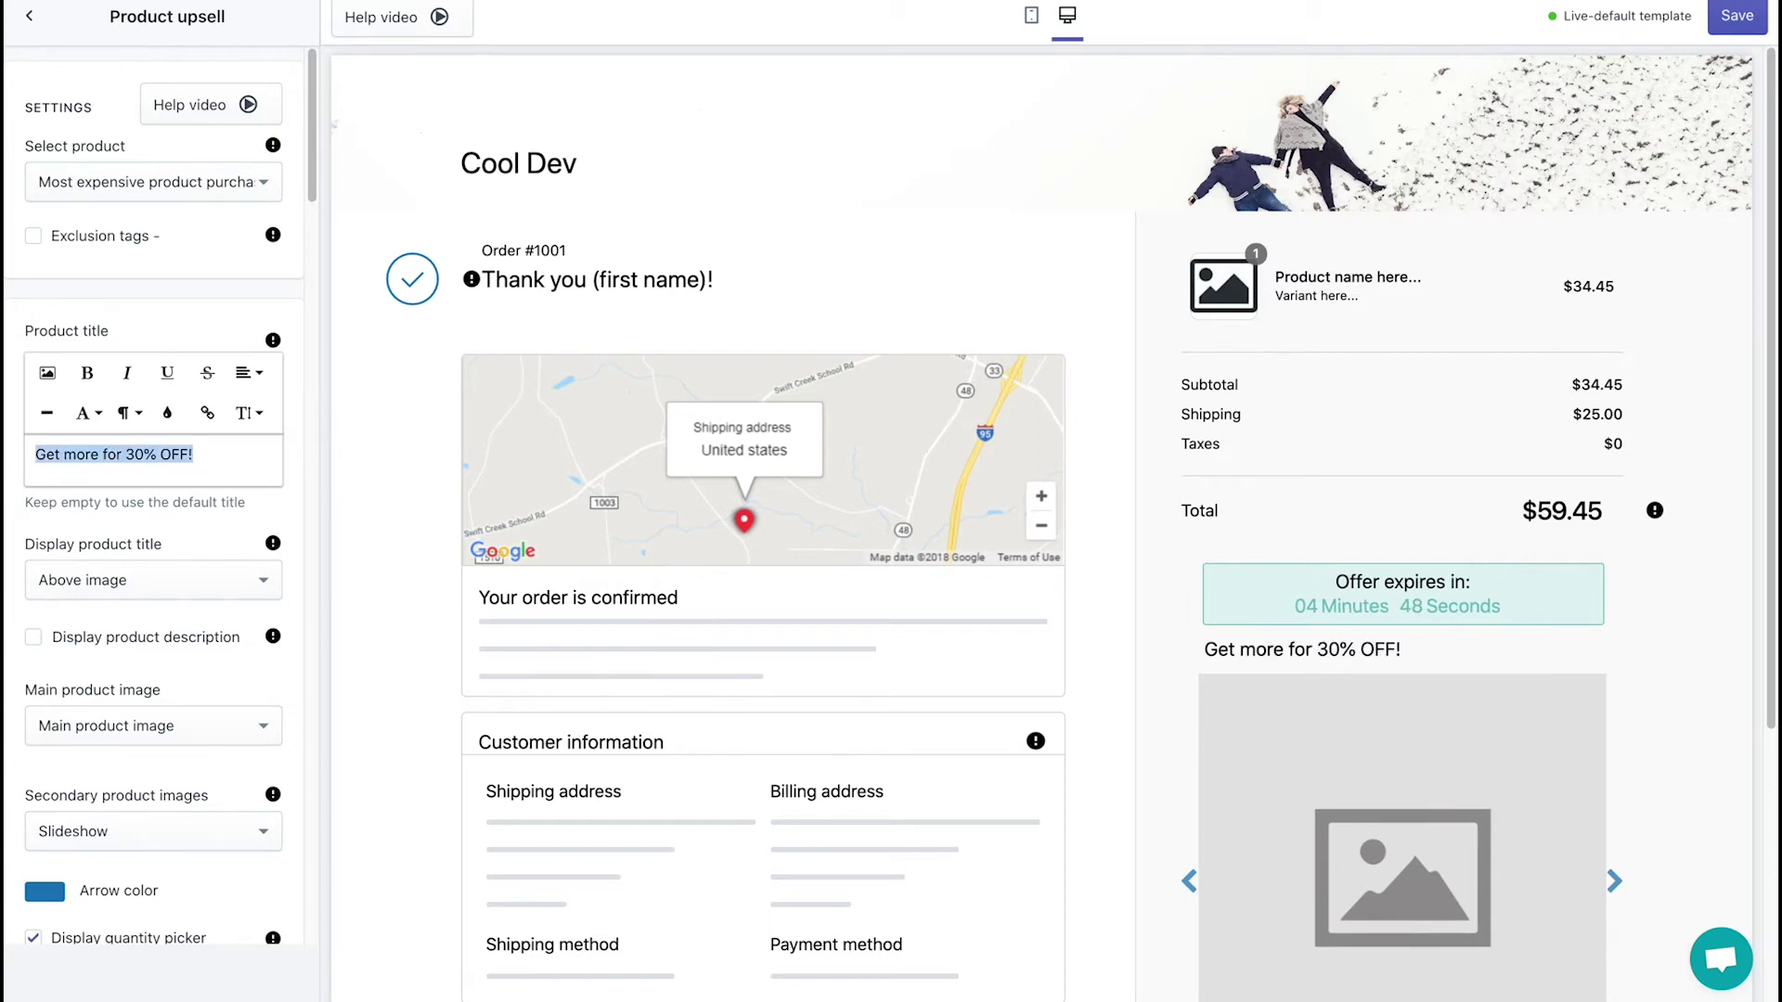
pyautogui.click(239, 374)
pyautogui.click(261, 415)
pyautogui.click(248, 412)
pyautogui.click(255, 674)
# Make '30% OFF!' bold in the title and set the discount value to 30.
pyautogui.click(168, 459)
pyautogui.moveTo(168, 459); pyautogui.dragTo(265, 461)
pyautogui.hotkey('ctrl', 'b')
pyautogui.scroll(-10, 220, 506)
pyautogui.click(131, 640)
pyautogui.write('30')
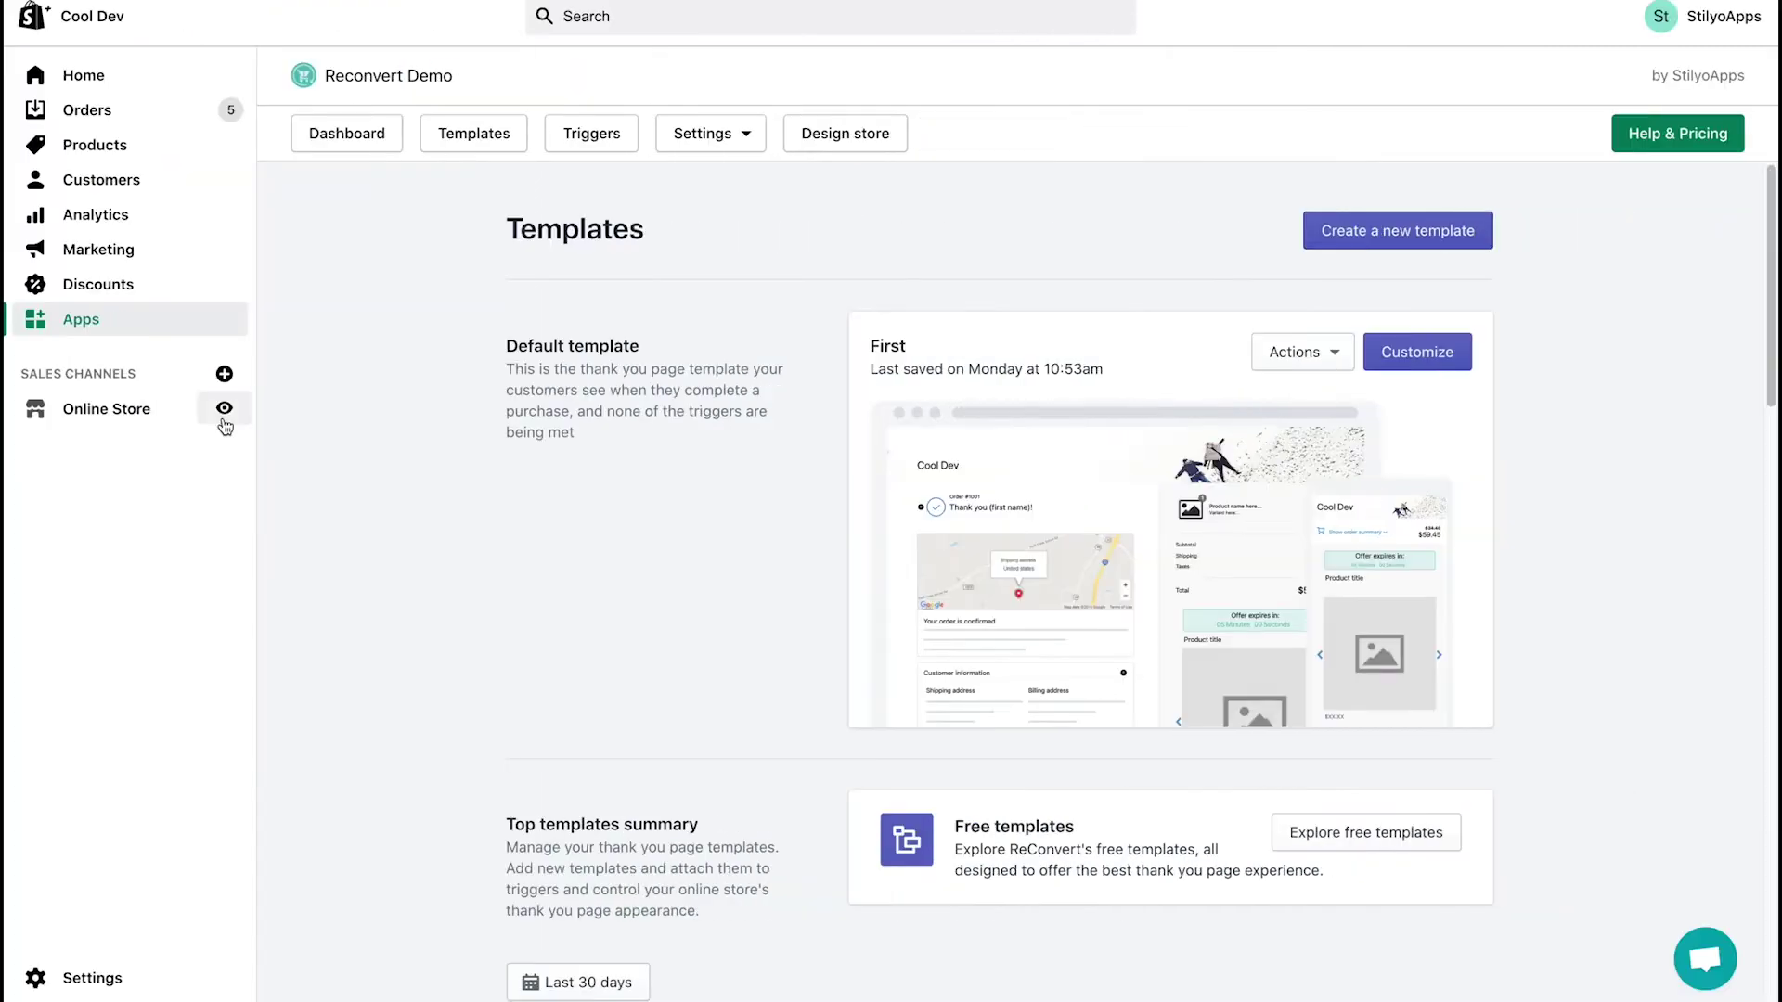
# In the online store, add the Camouflage Front Tie set in size S to the cart and check out.
pyautogui.click(223, 295)
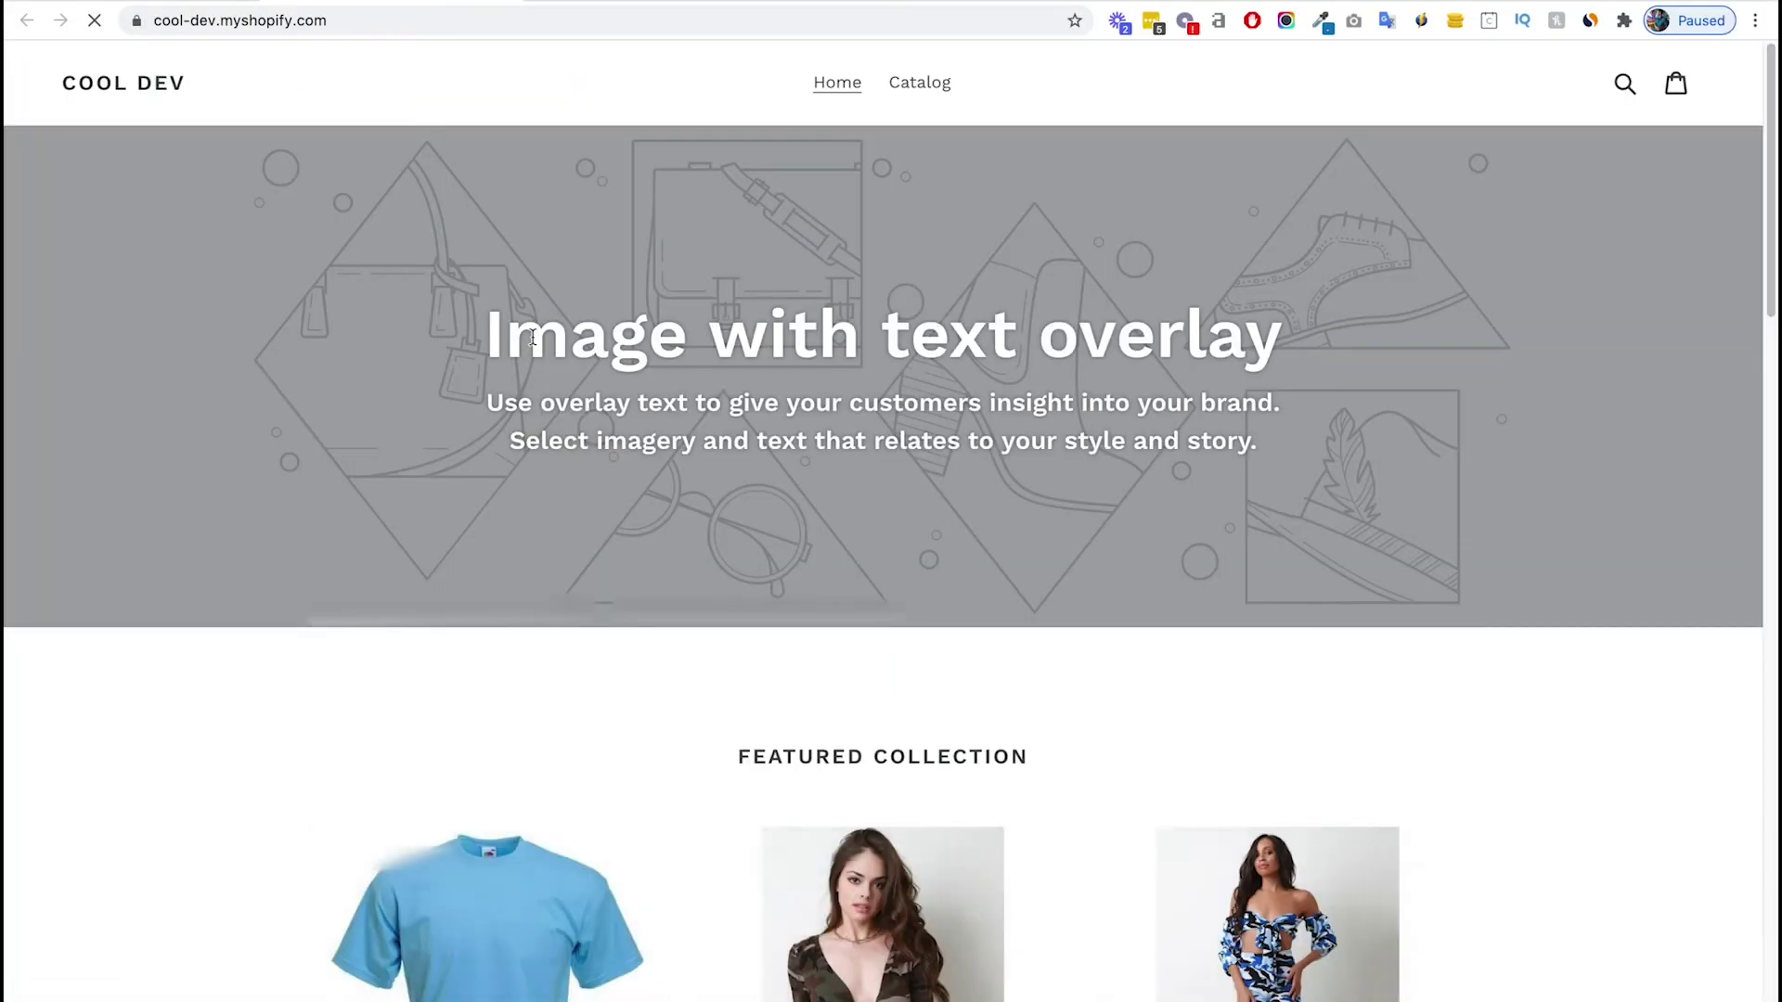
pyautogui.scroll(-6, 859, 325)
pyautogui.click(859, 326)
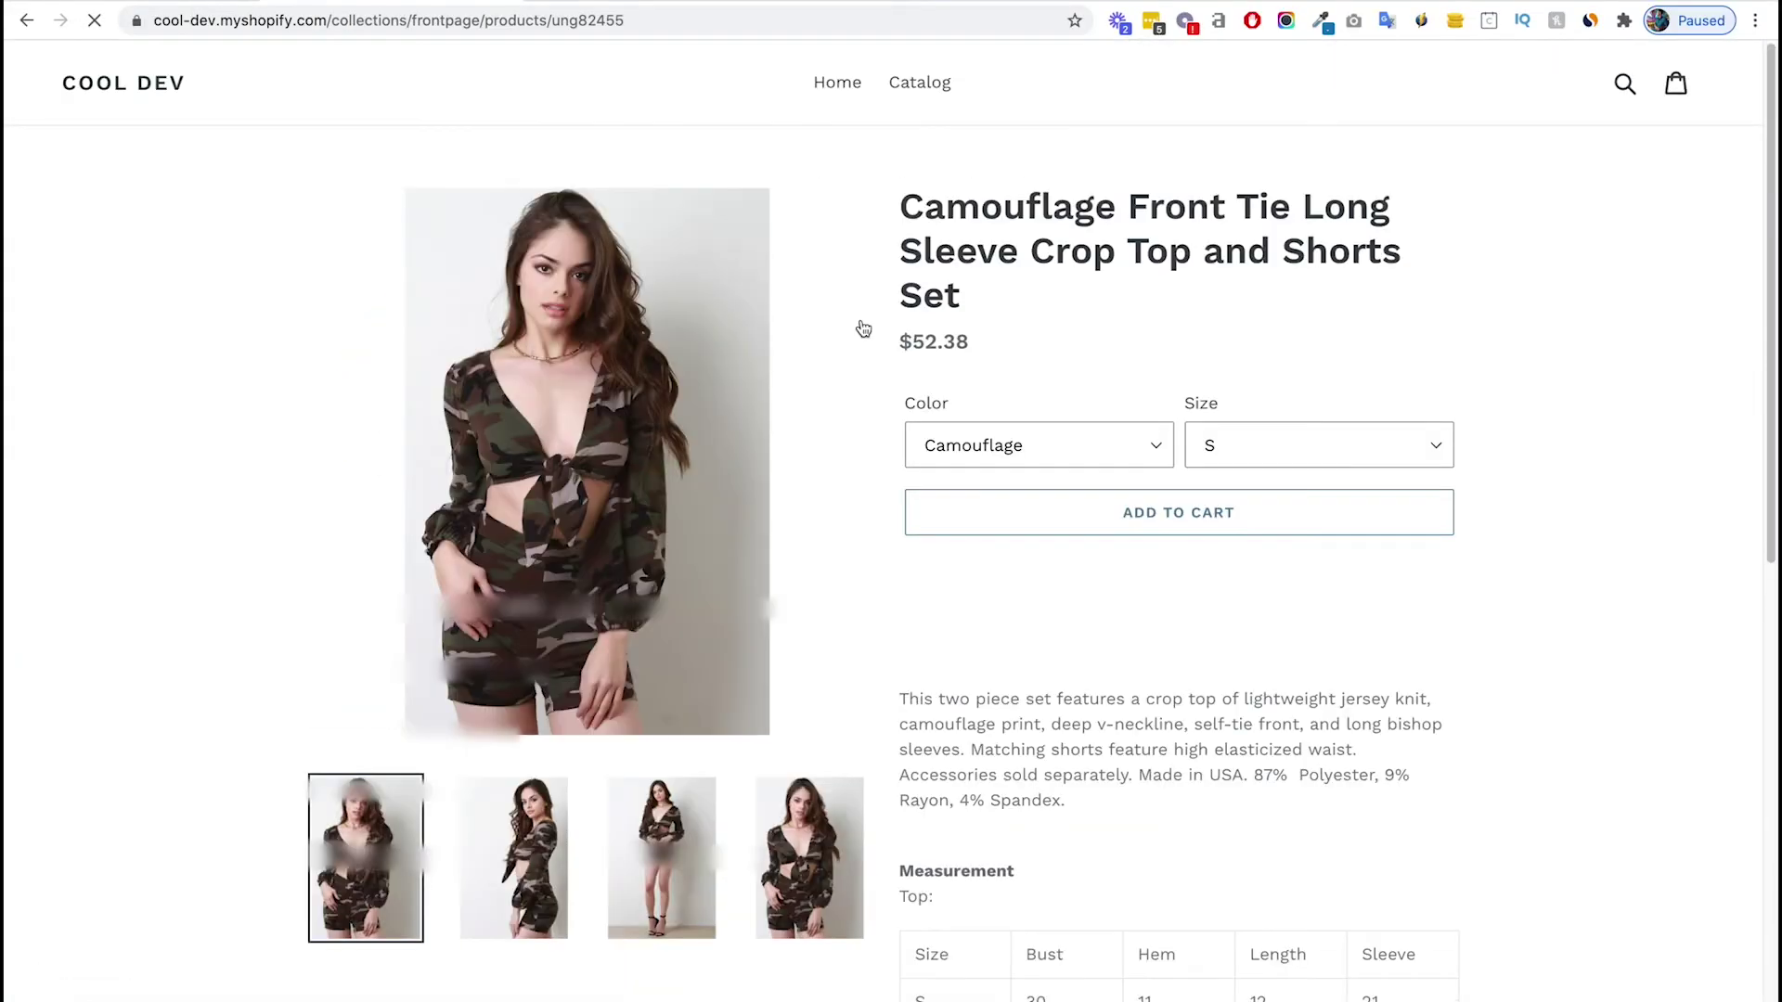
pyautogui.click(1123, 527)
pyautogui.click(1403, 747)
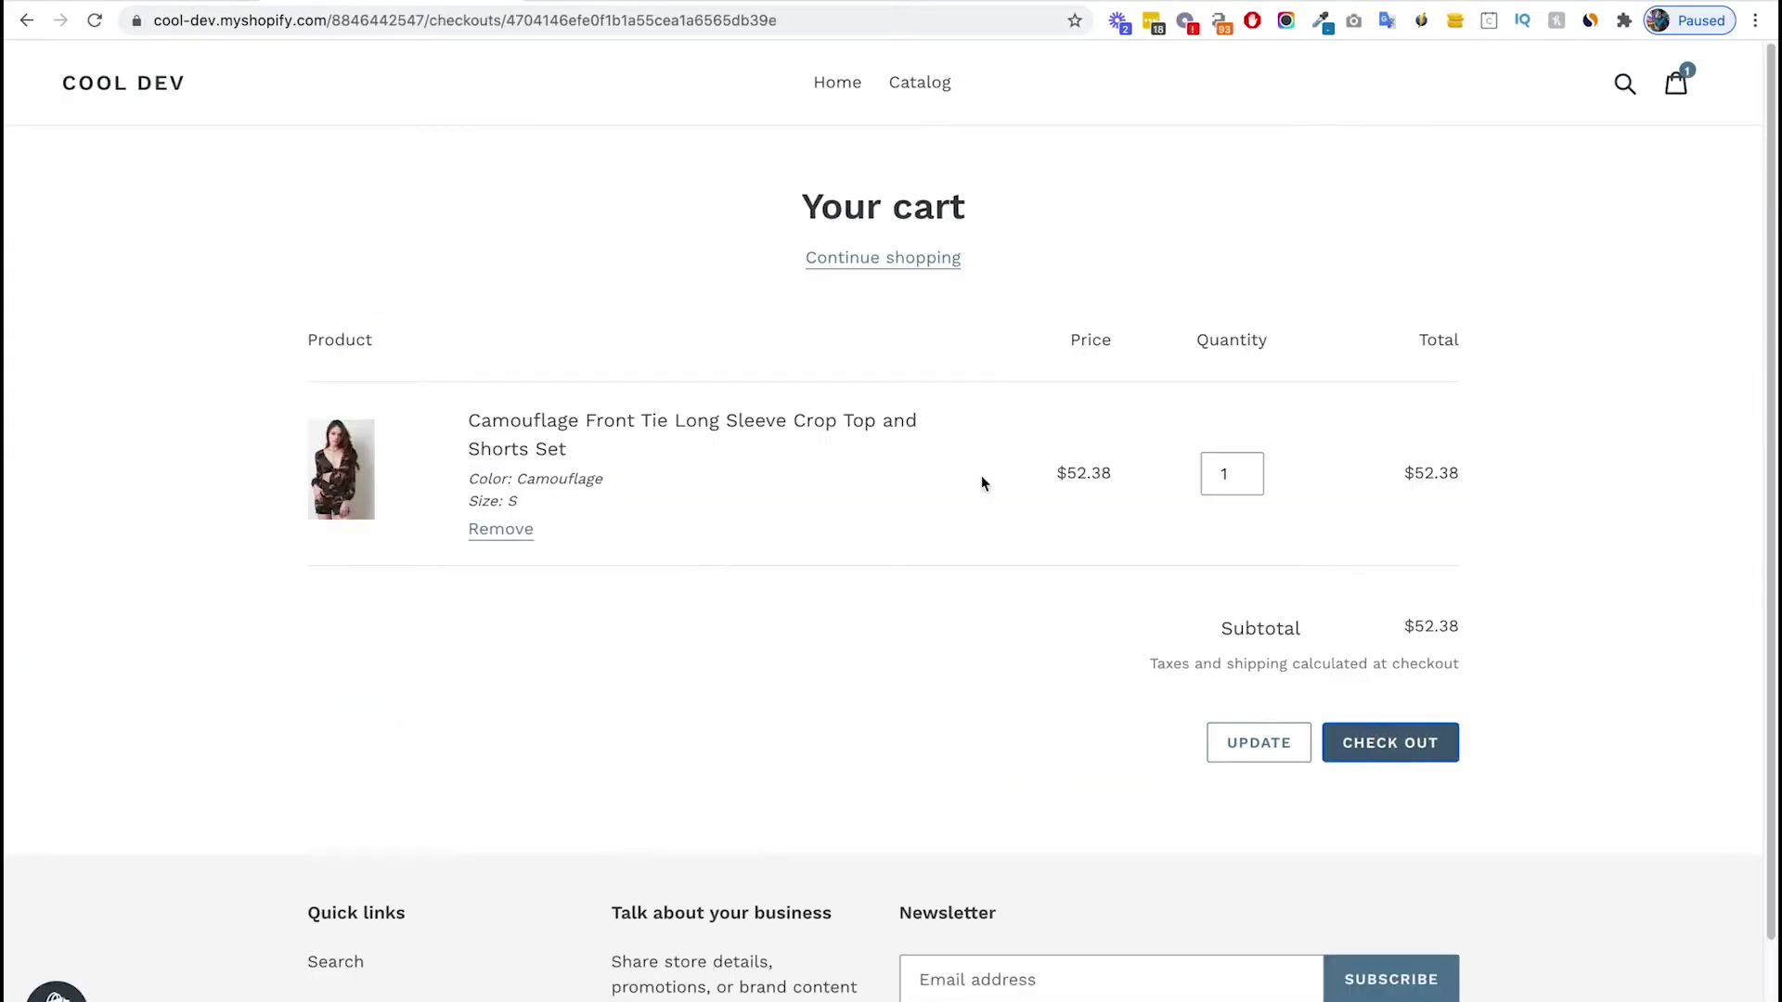
# Autofill the saved contact and shipping details and continue through shipping to payment.
pyautogui.click(541, 498)
pyautogui.click(408, 28)
pyautogui.scroll(-1, 773, 927)
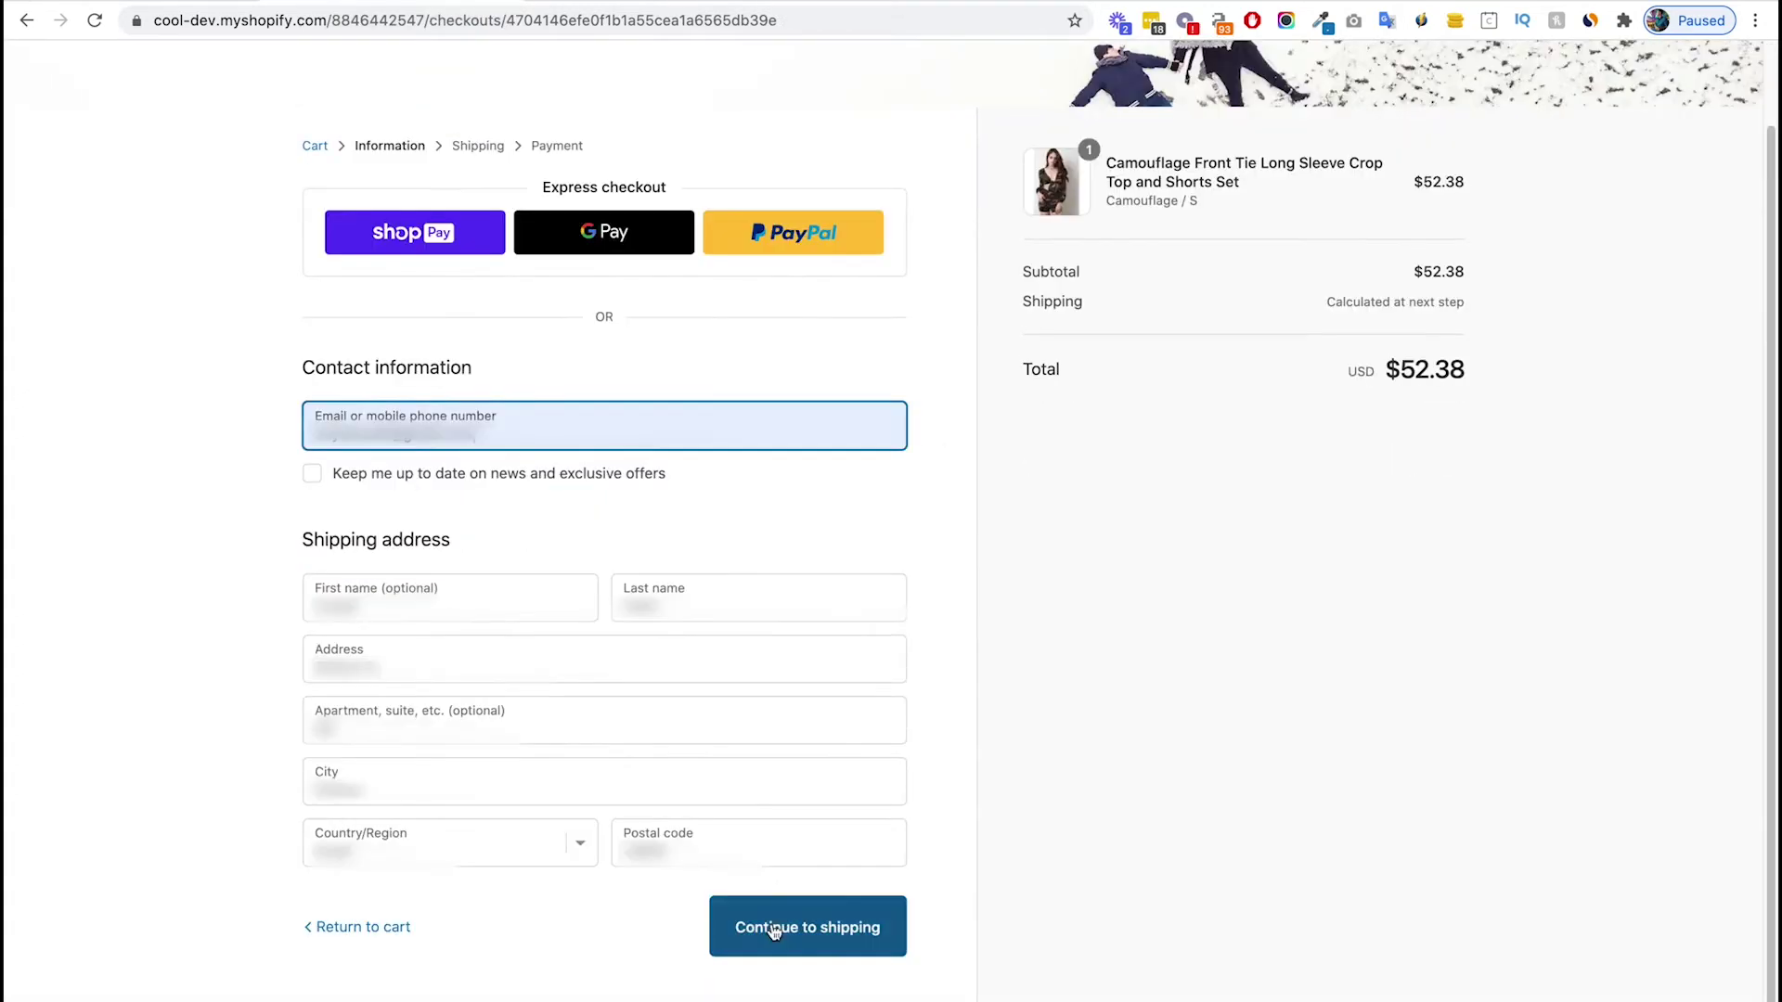
pyautogui.click(773, 929)
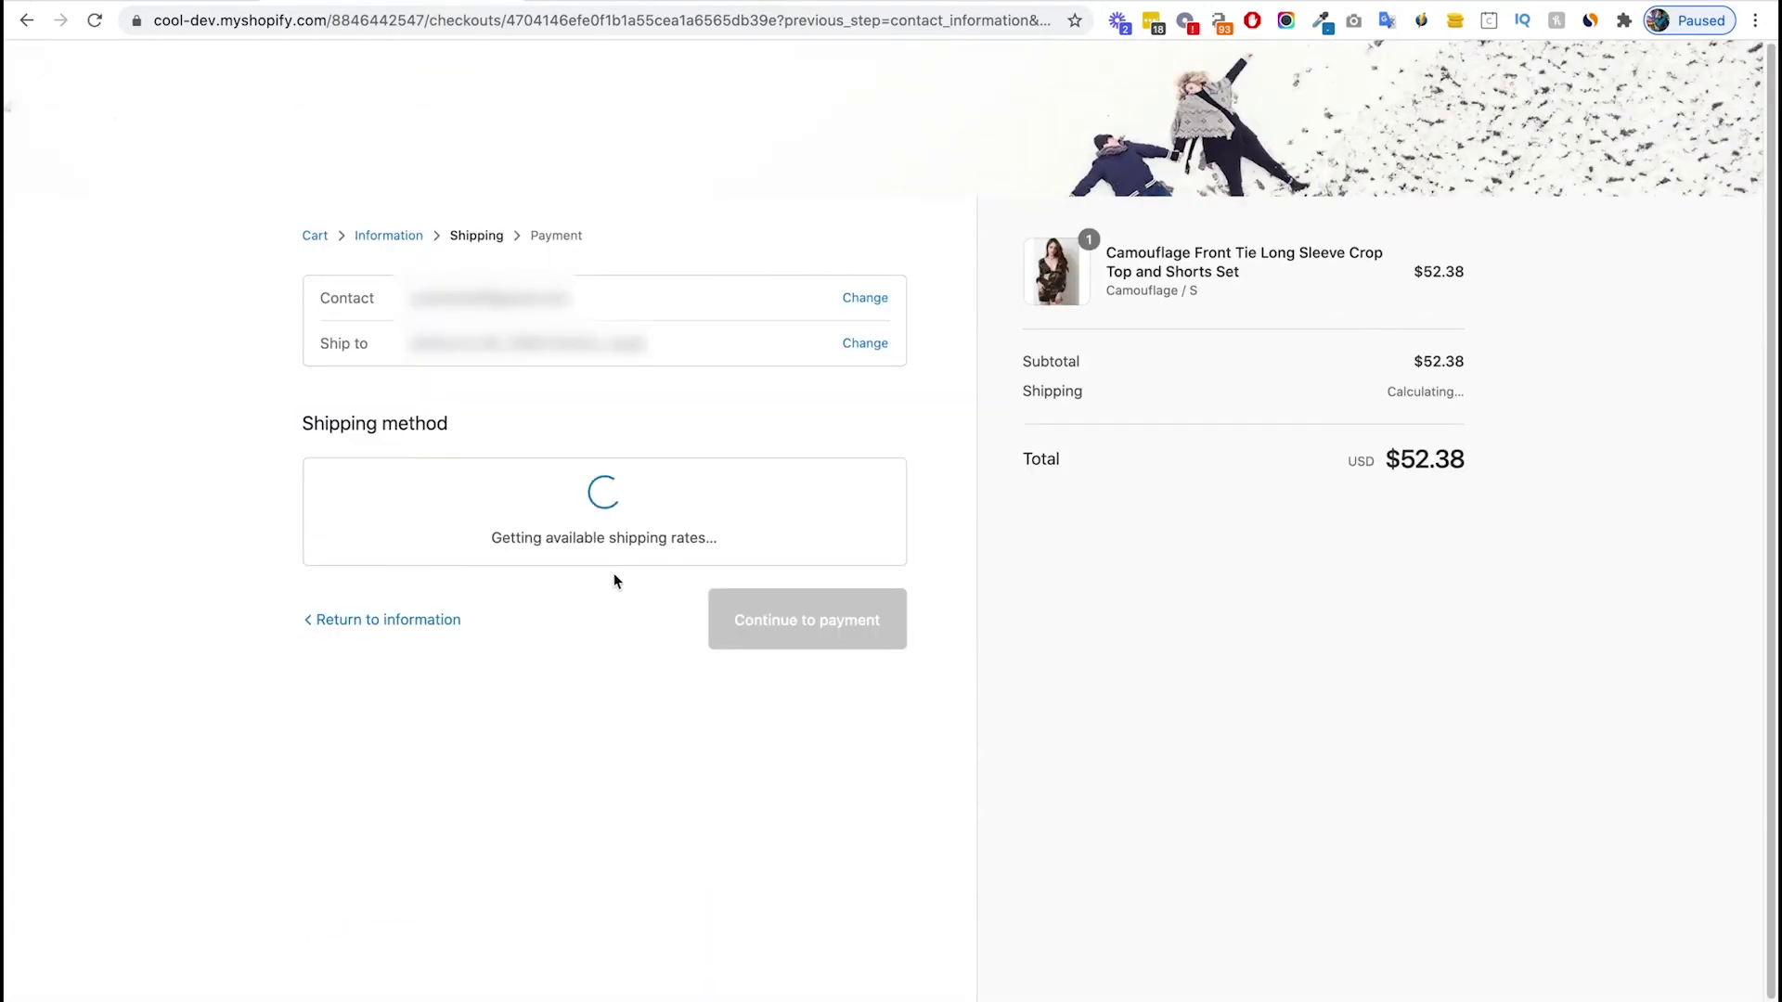
pyautogui.click(777, 863)
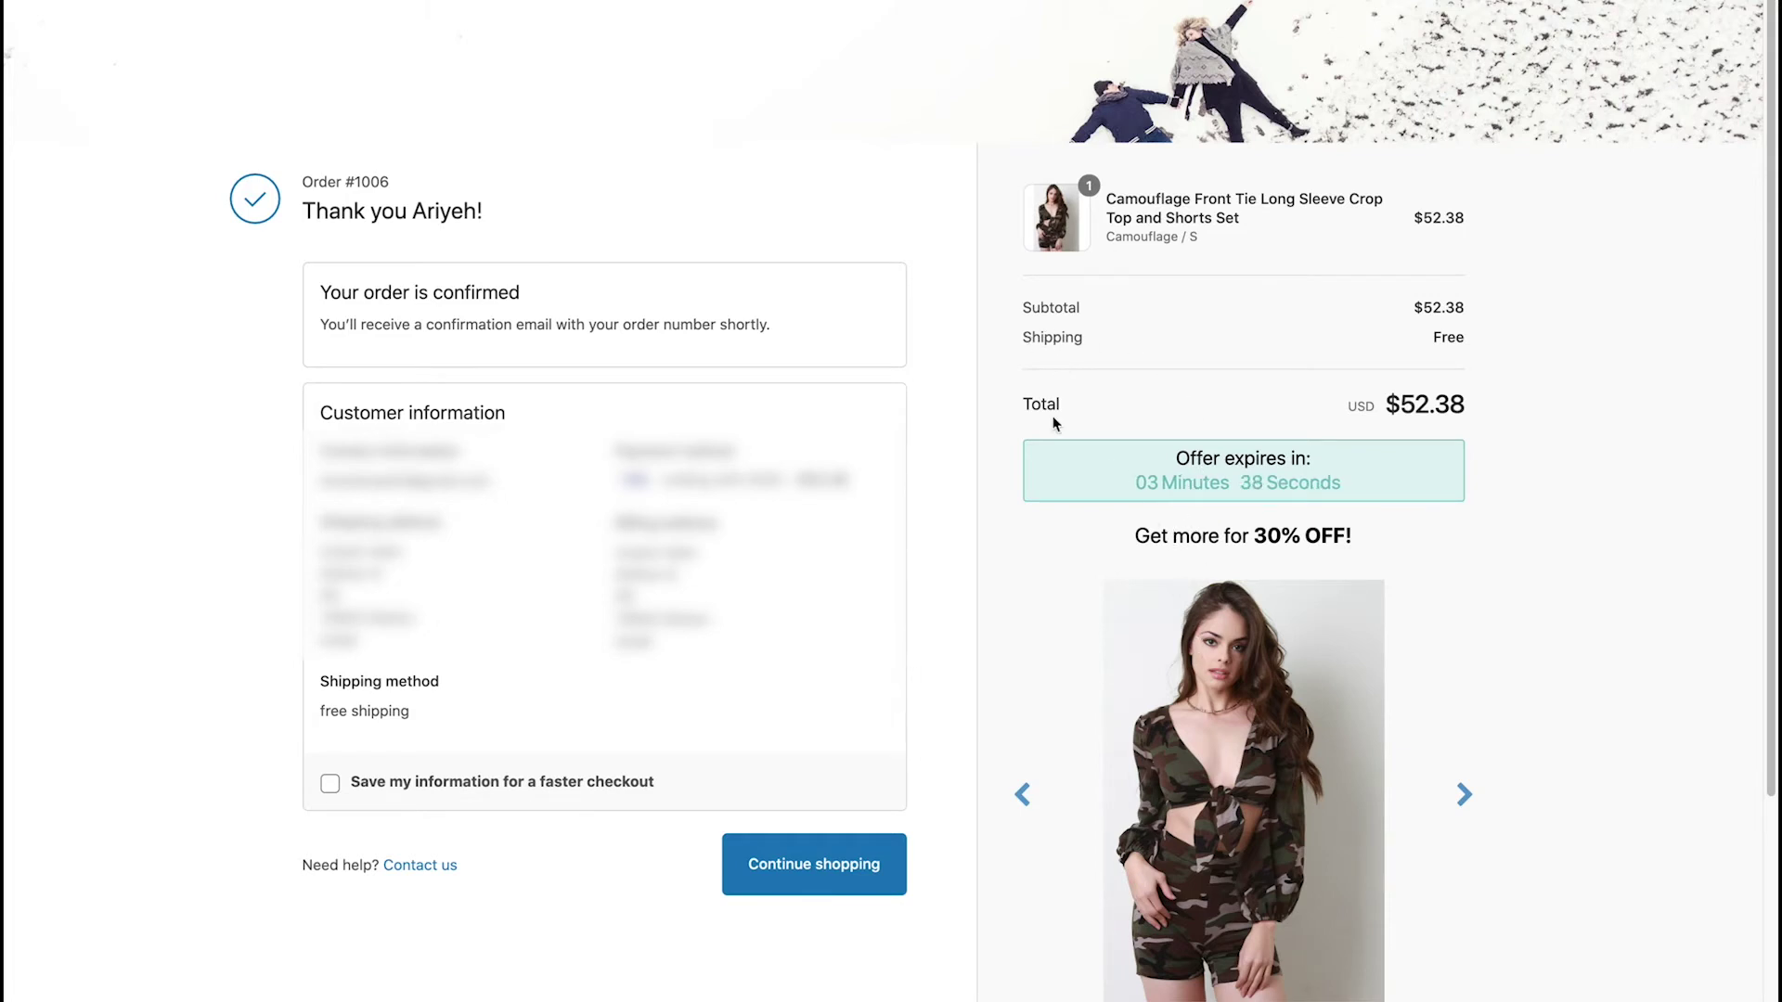
# On order #1006's thank-you page, accept the 30%-off camouflage set offer with Buy Now.
pyautogui.moveTo(1131, 537); pyautogui.dragTo(1321, 527)
pyautogui.click(1321, 526)
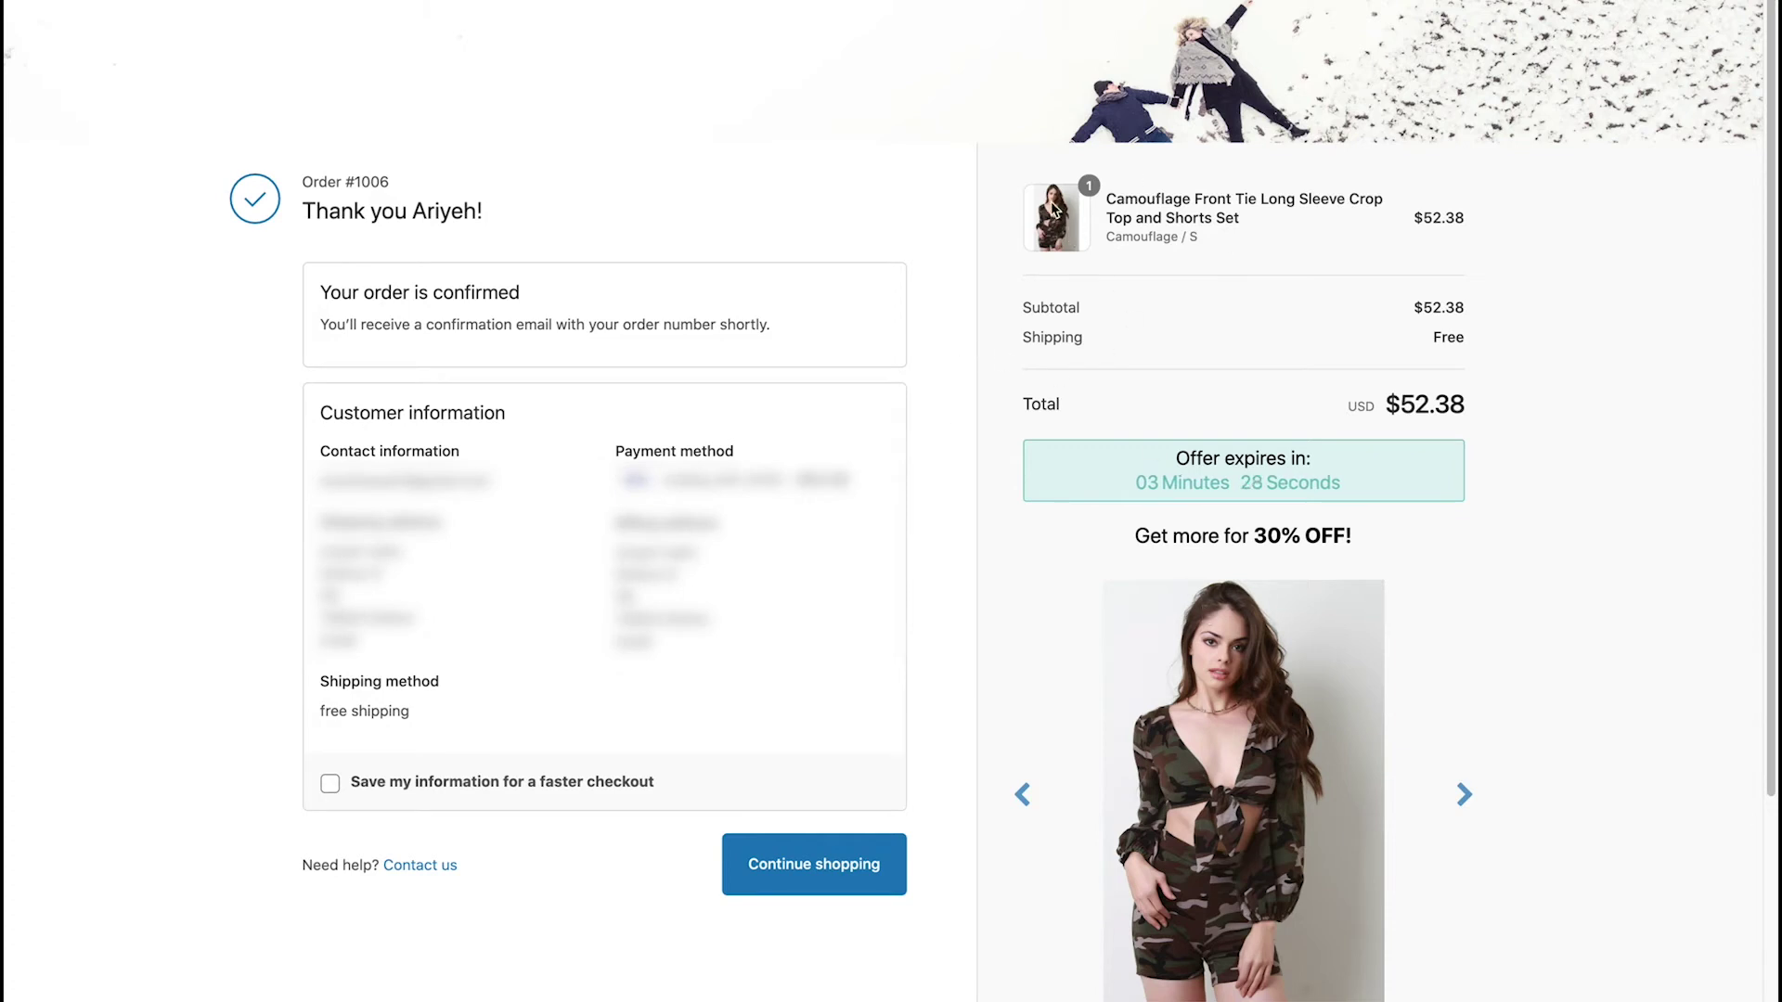
pyautogui.moveTo(390, 184); pyautogui.dragTo(344, 184)
pyautogui.scroll(-3, 1166, 362)
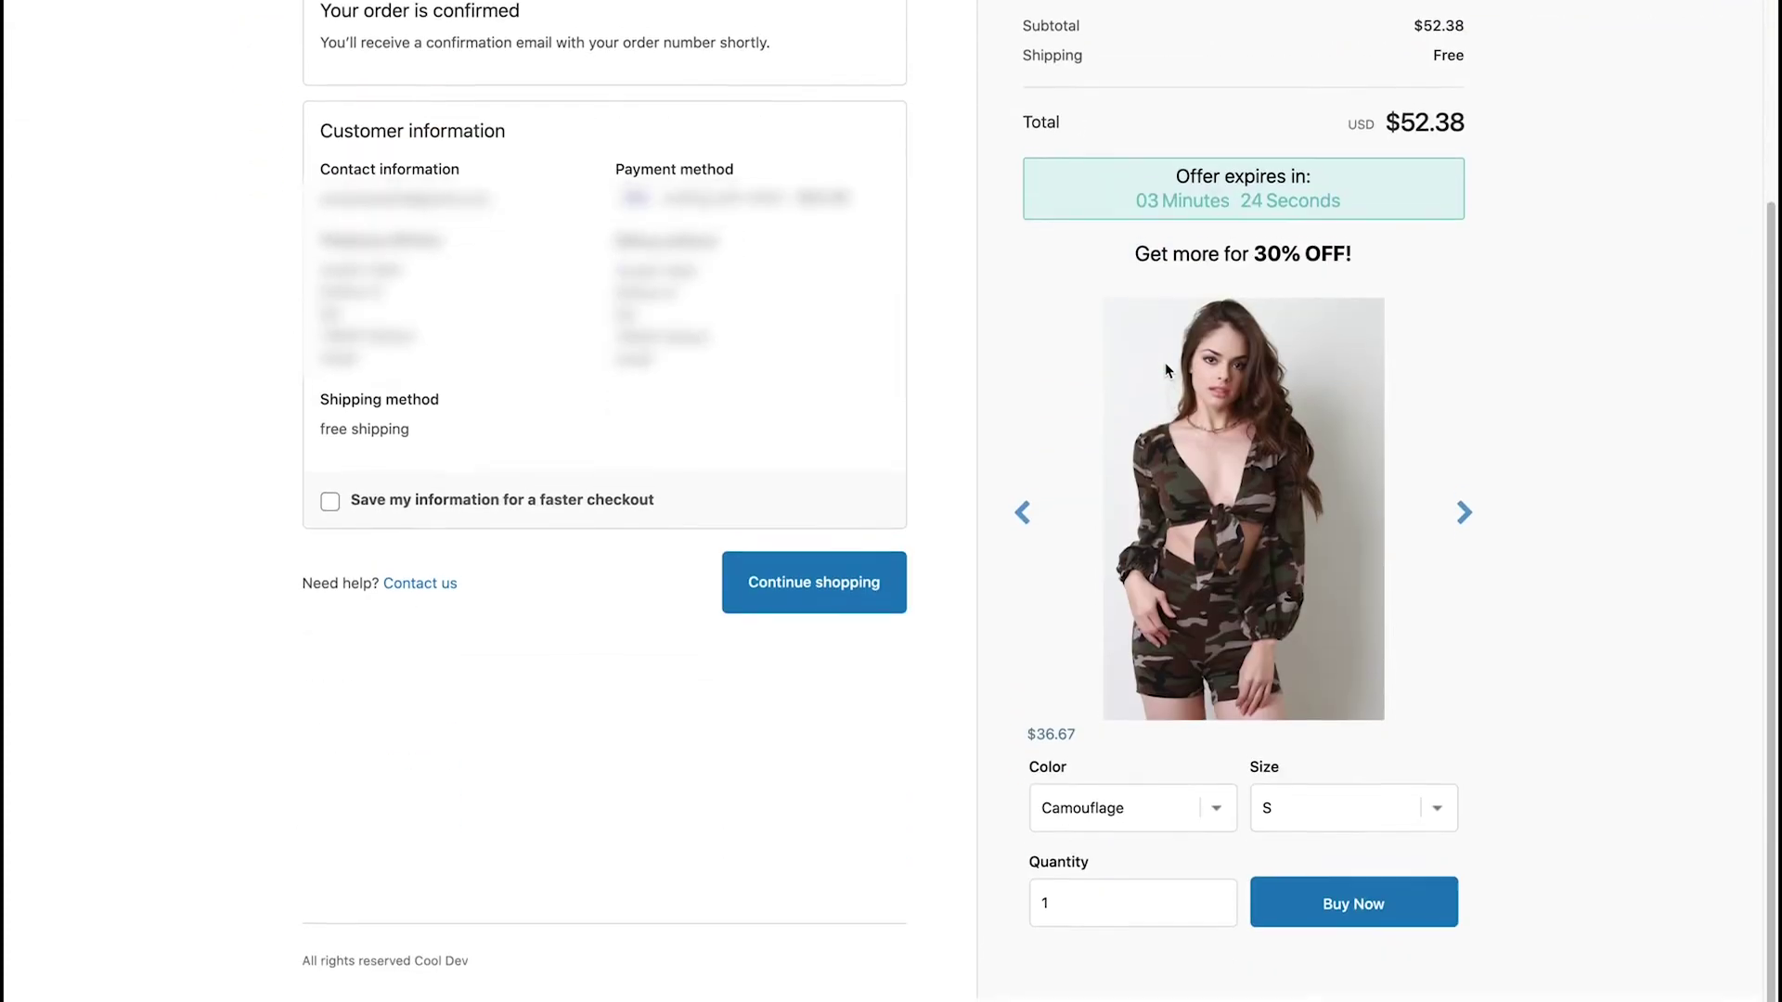
pyautogui.click(1332, 936)
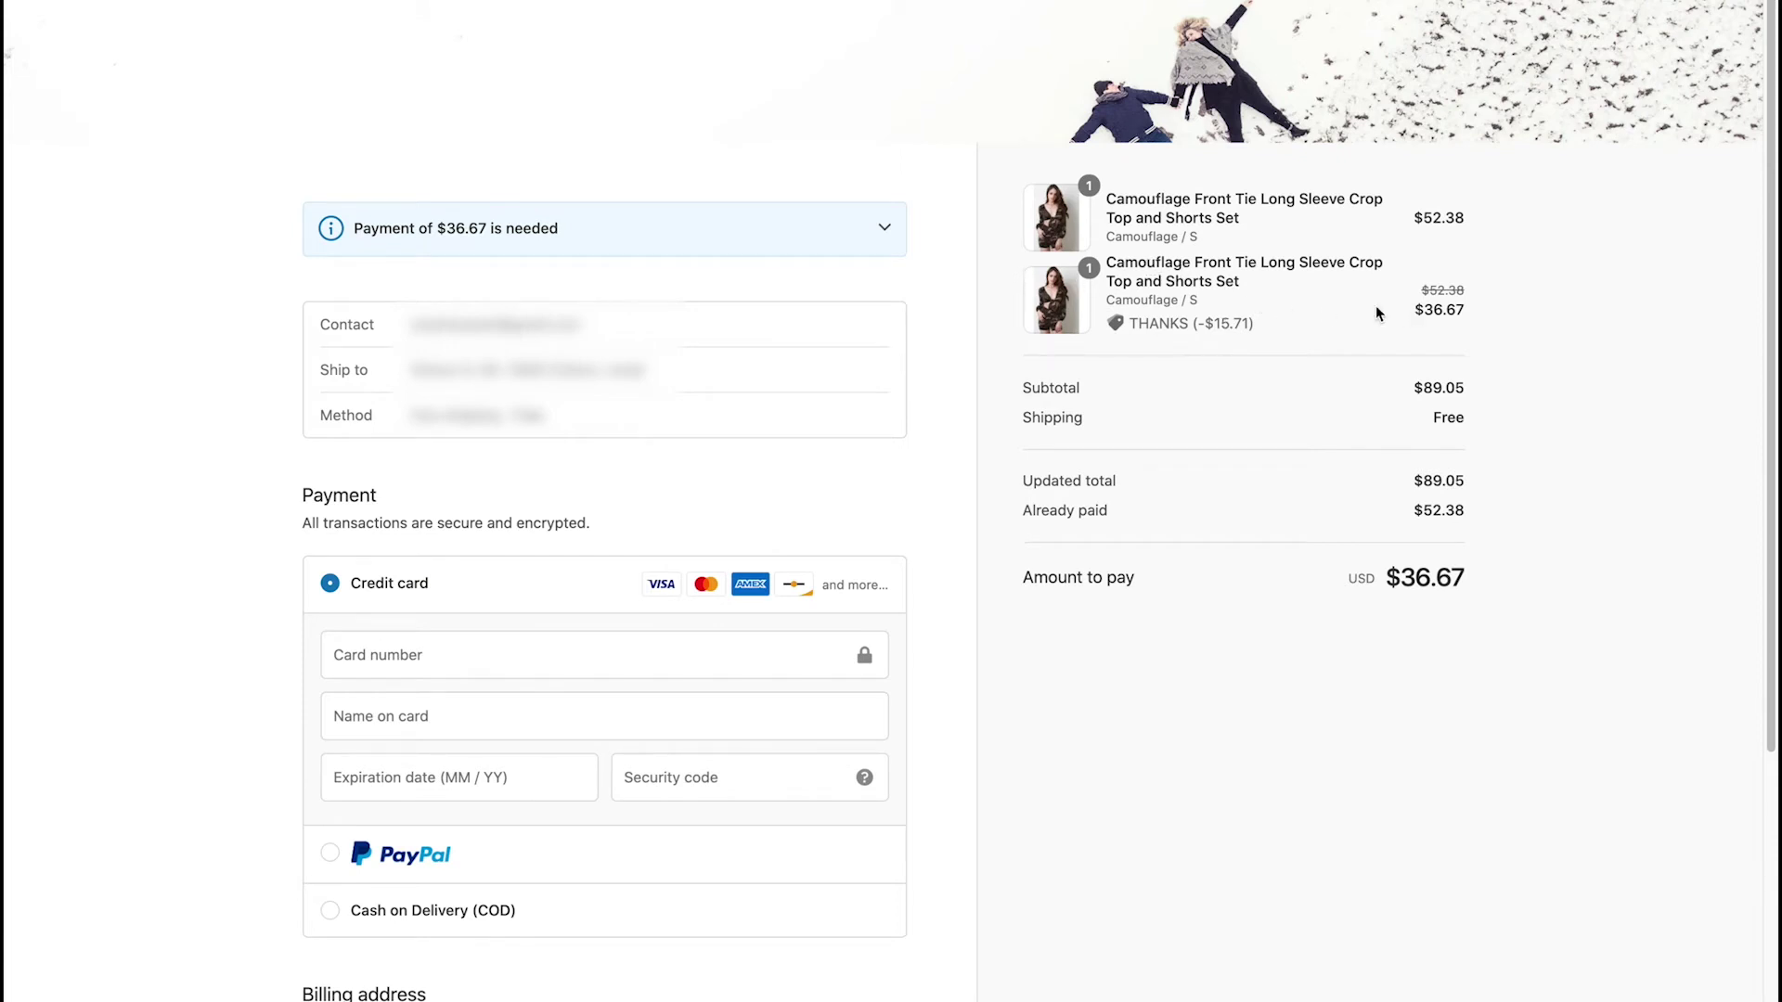
# Enter the saved card number, name, expiry and security code, then pay the $36.67.
pyautogui.scroll(-1, 1223, 359)
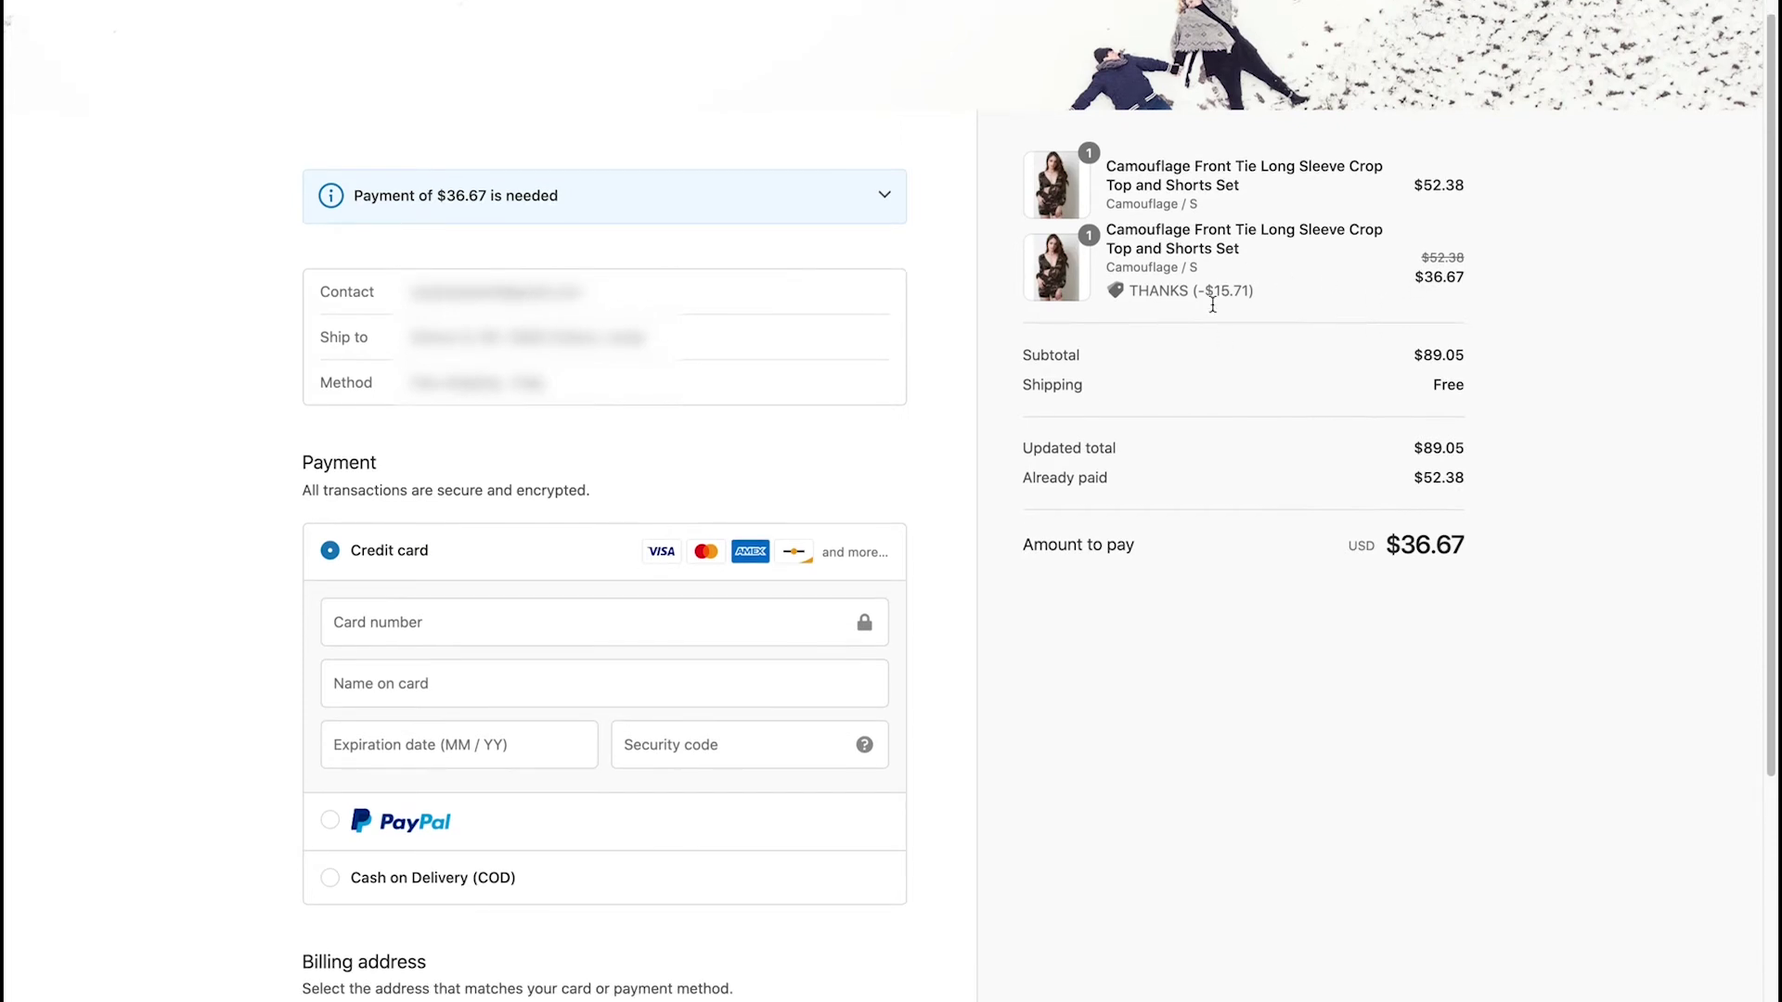
pyautogui.click(465, 627)
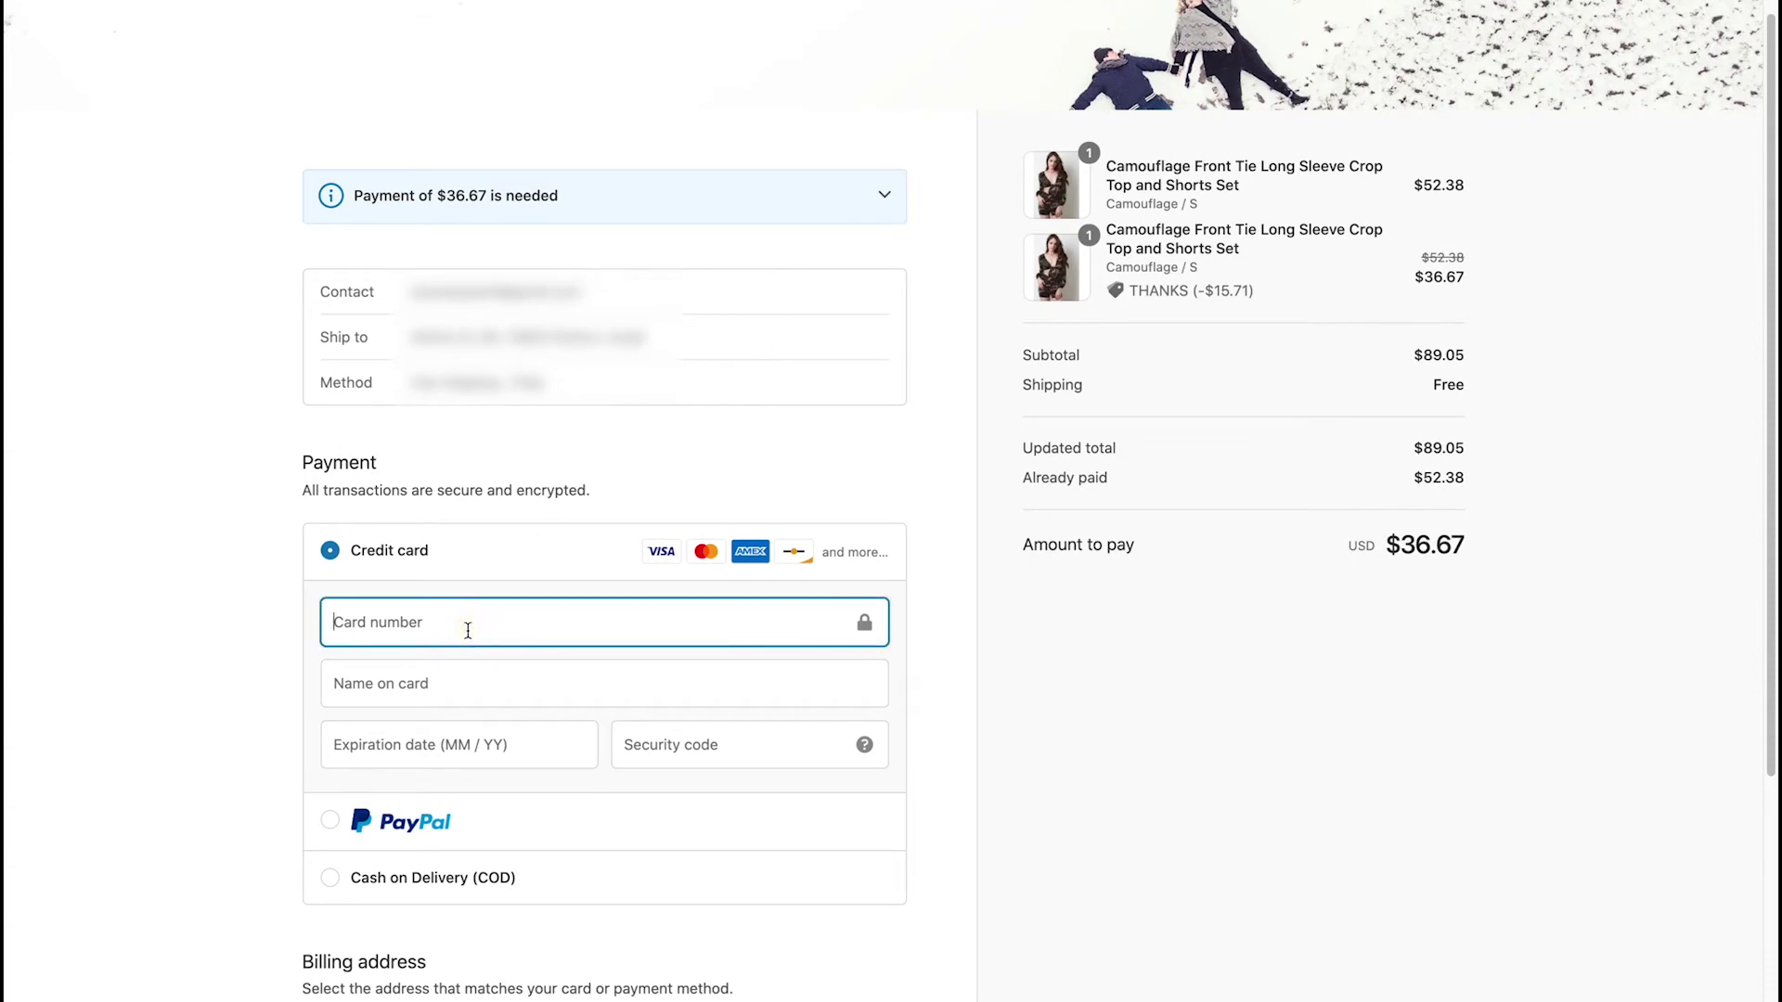
pyautogui.hotkey('ctrl', 'v')
pyautogui.click(458, 678)
pyautogui.press('Down')
pyautogui.press('Return')
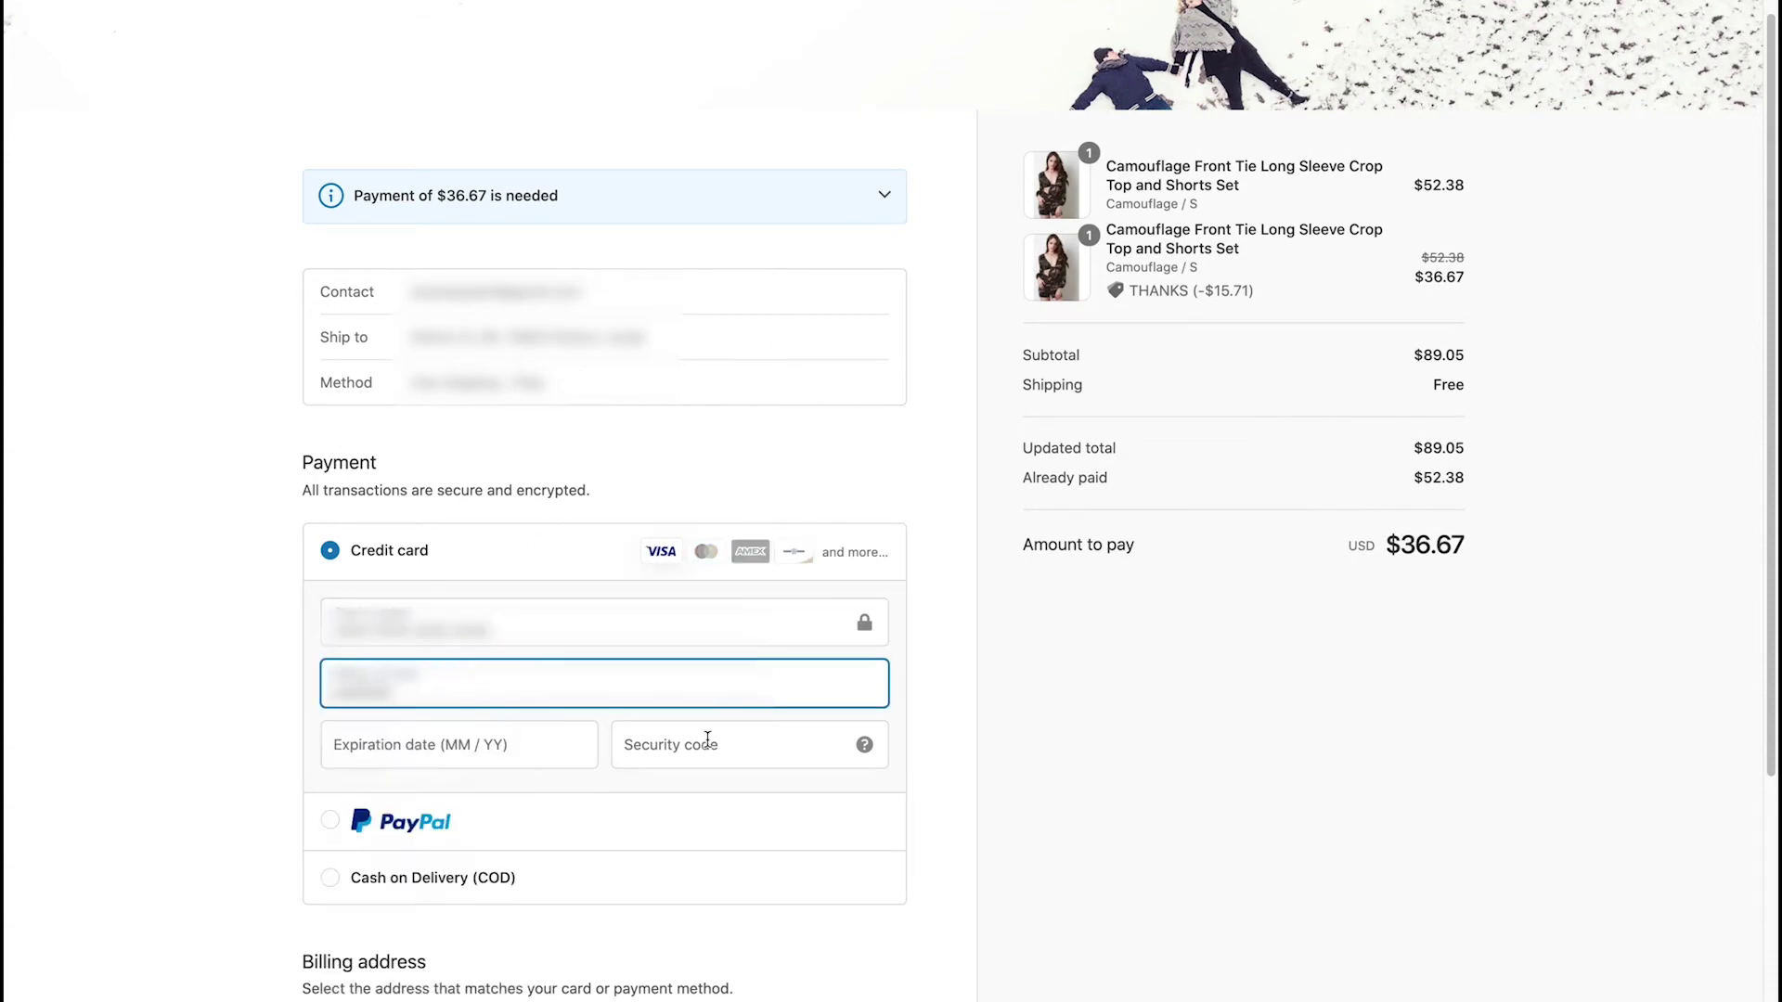
pyautogui.click(705, 739)
pyautogui.click(461, 745)
pyautogui.scroll(-5, 461, 745)
pyautogui.click(841, 889)
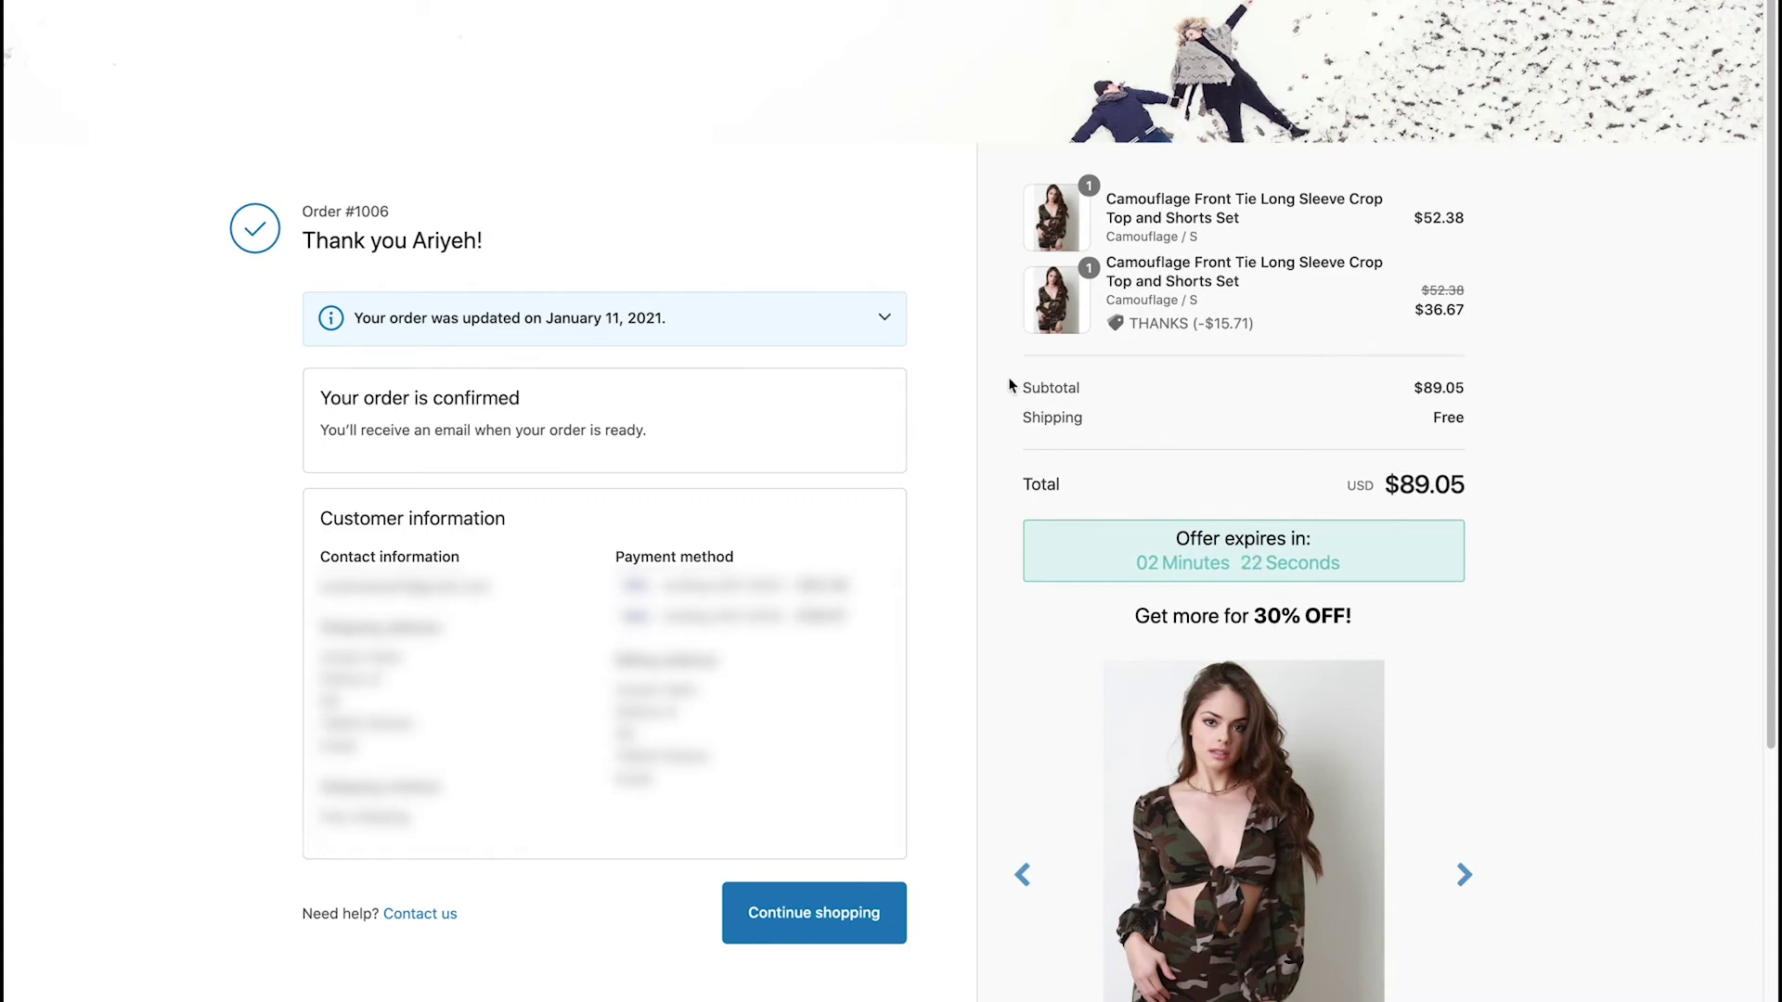
pyautogui.click(884, 317)
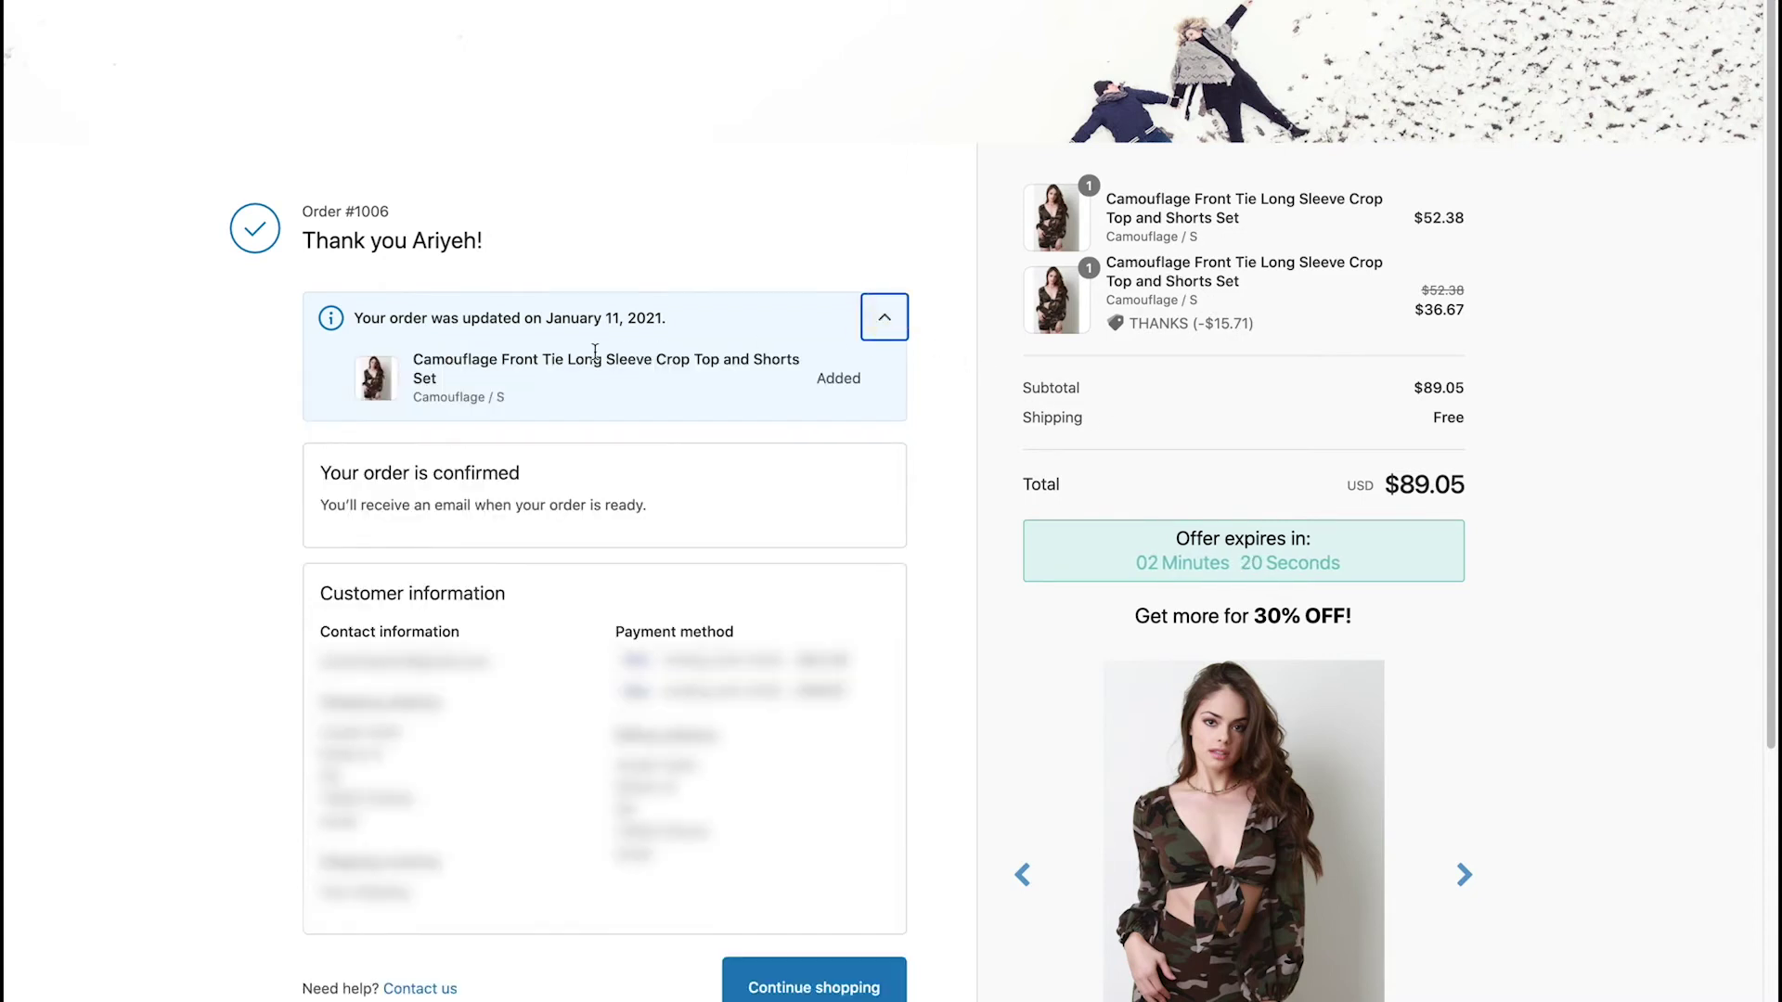
pyautogui.click(875, 332)
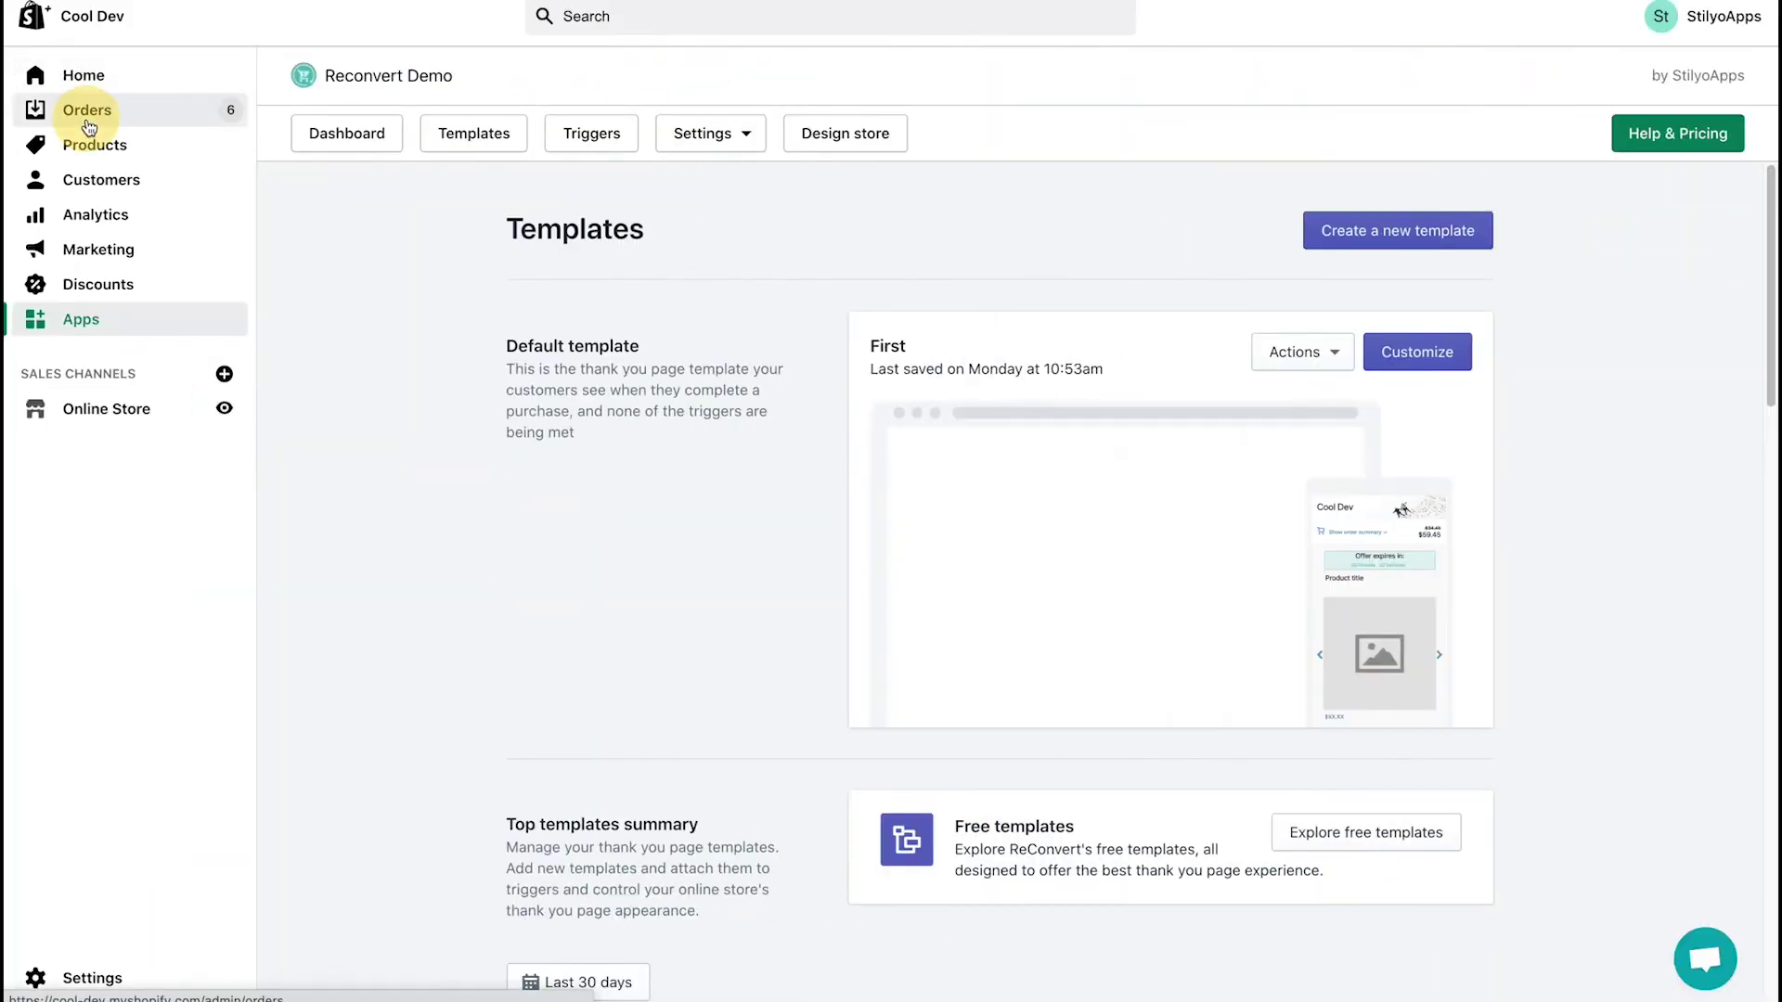
# Open the store's orders list, then buy the 30%-off camouflage set again from the thank-you page.
pyautogui.click(89, 127)
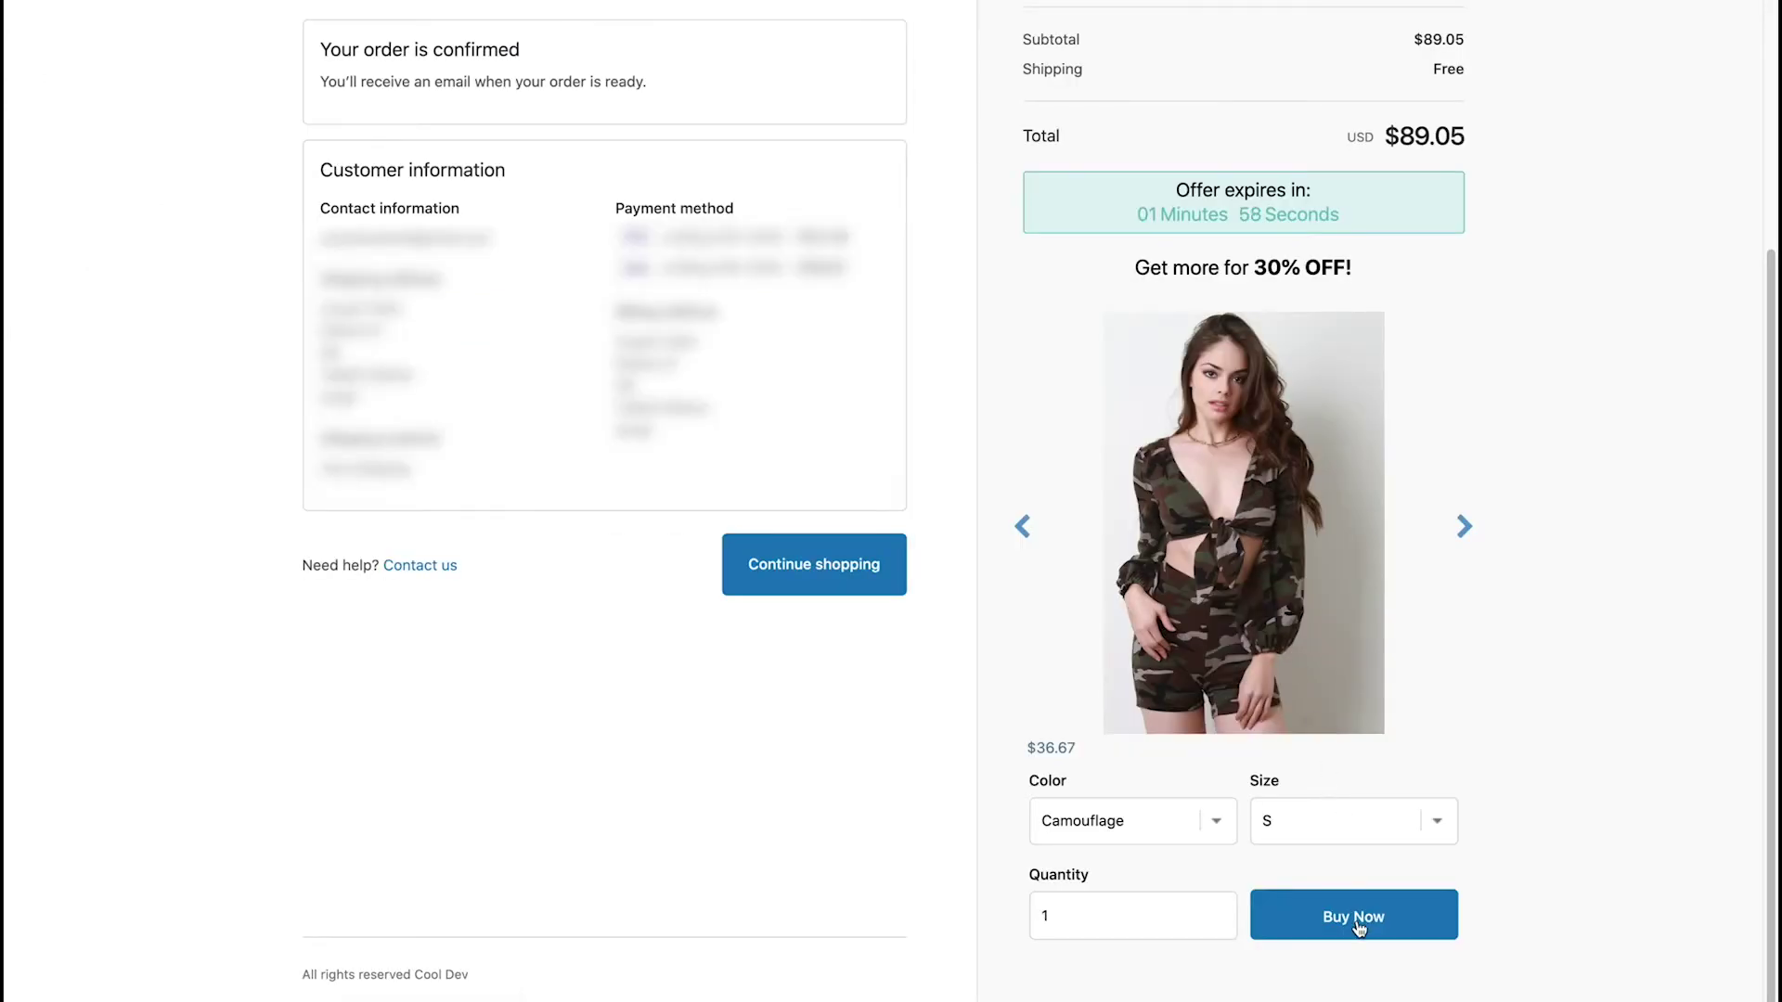
pyautogui.click(1357, 920)
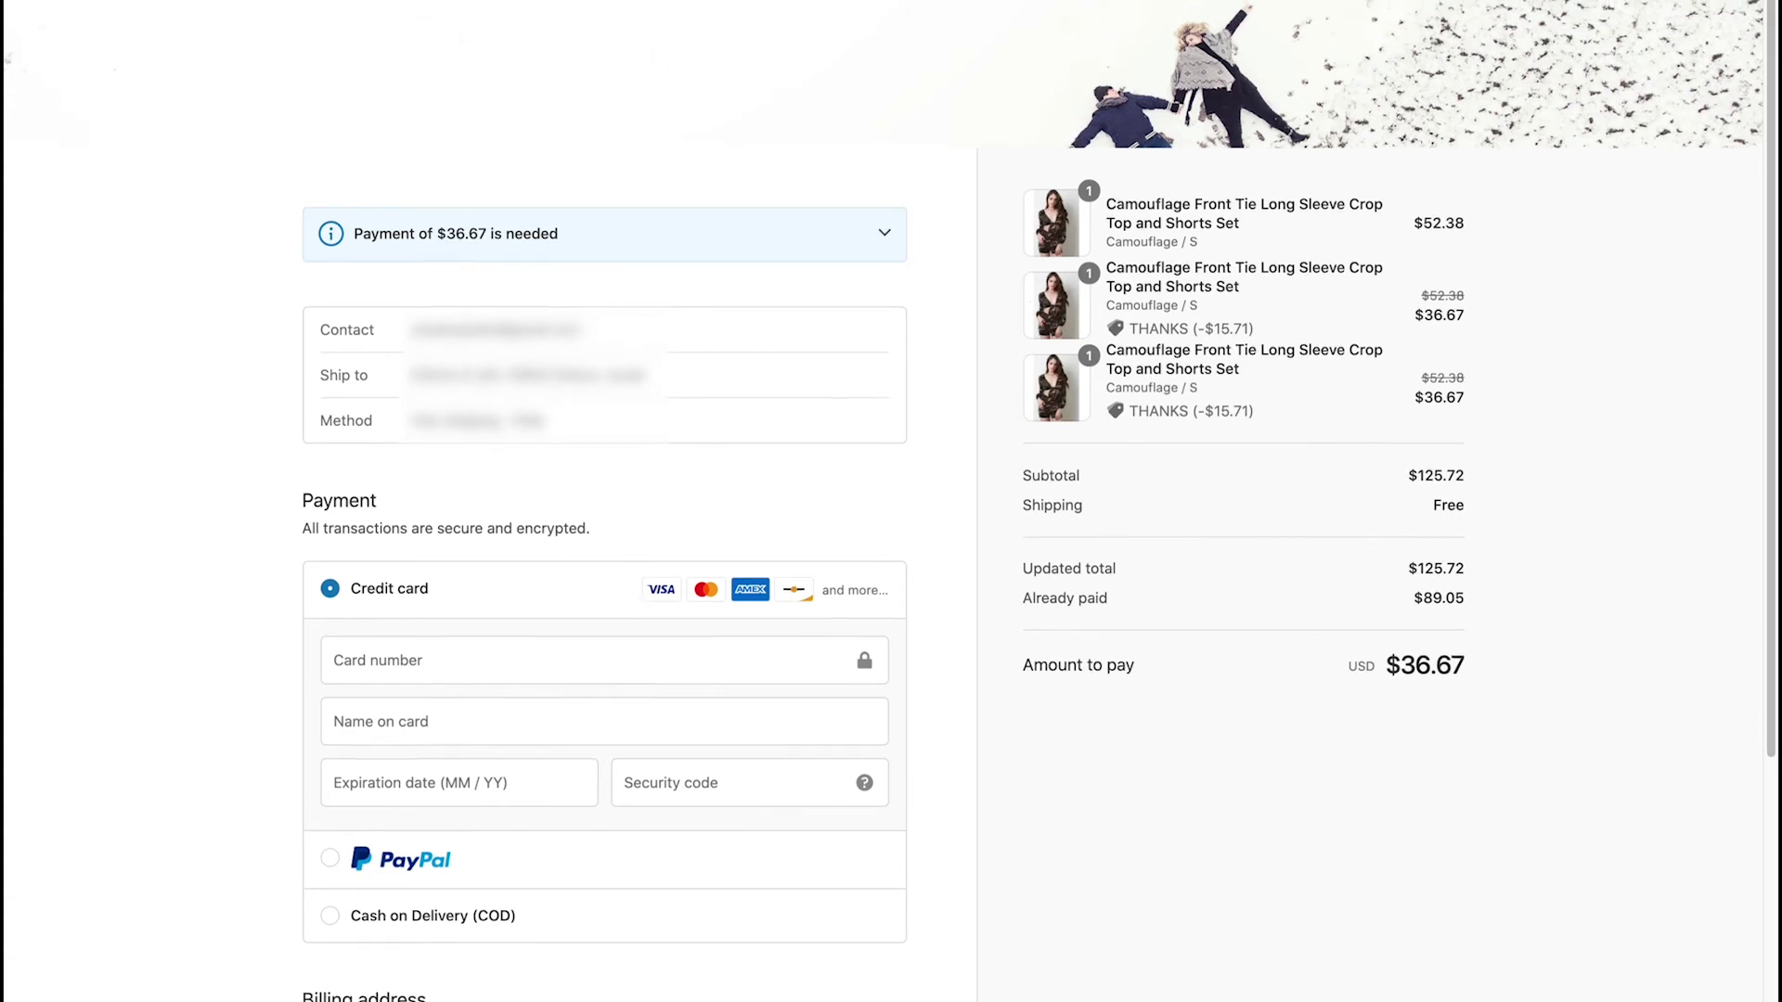
# Check order #1006 in the admin orders list, then expand the storefront order's added and removed items.
pyautogui.click(131, 21)
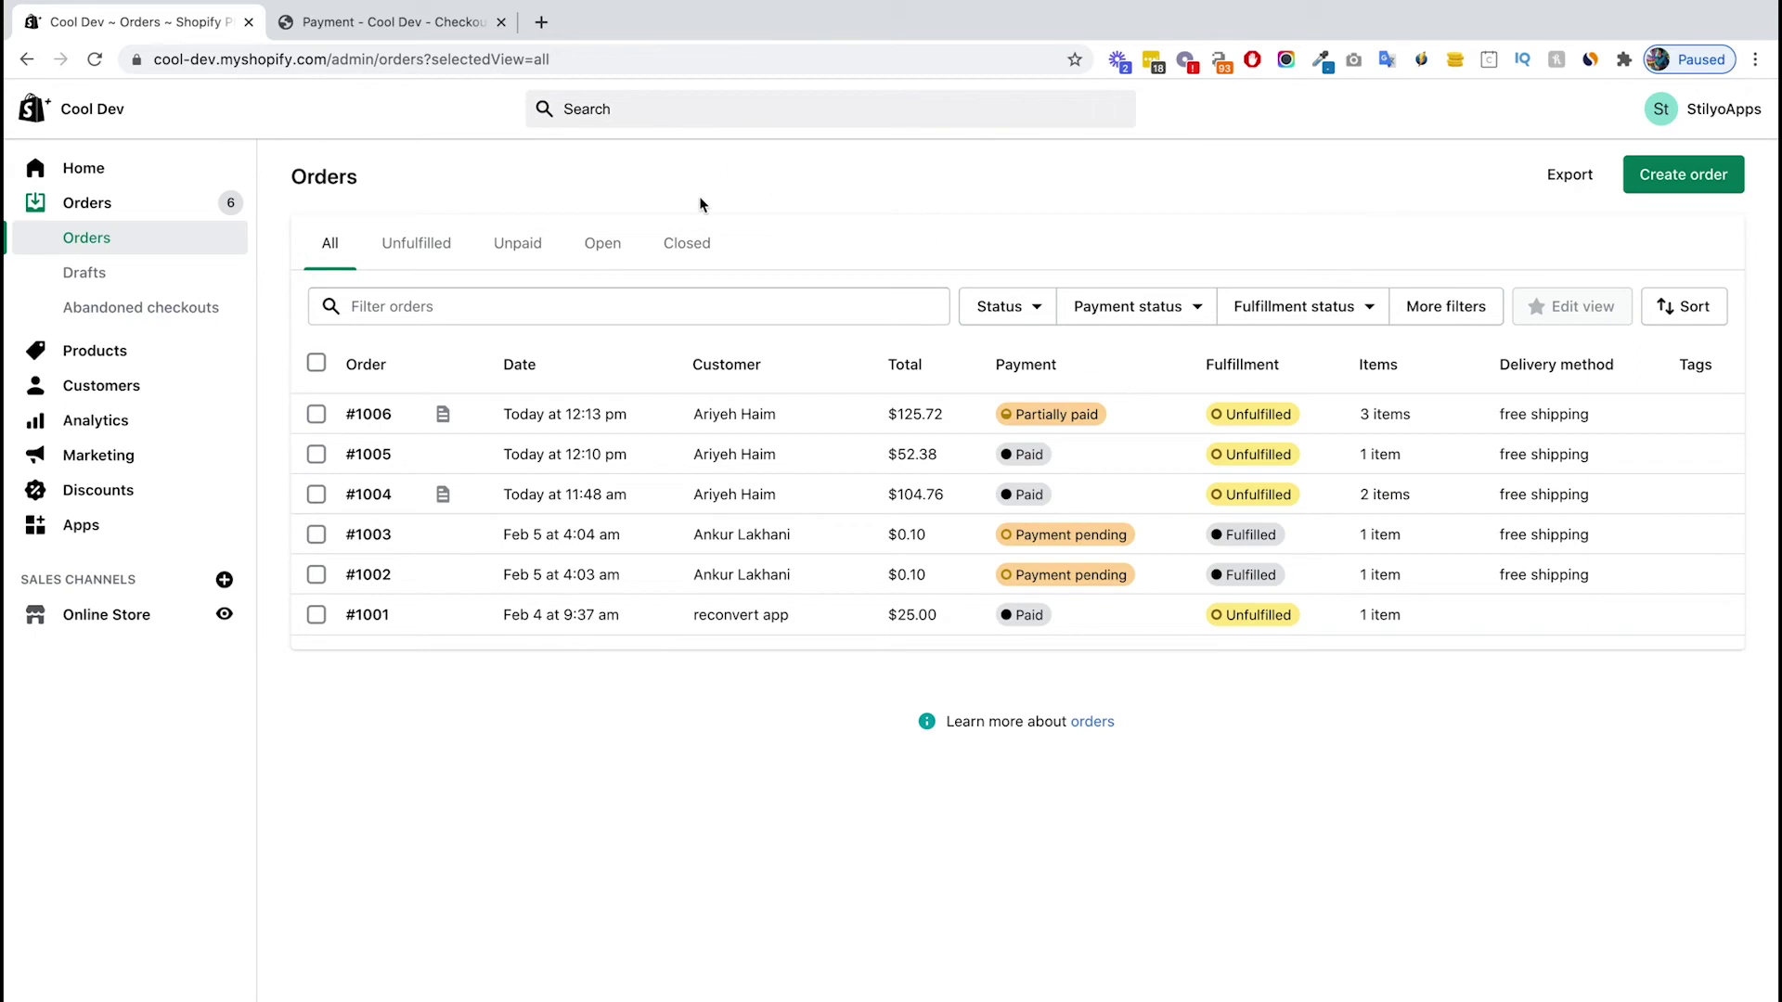
pyautogui.click(427, 28)
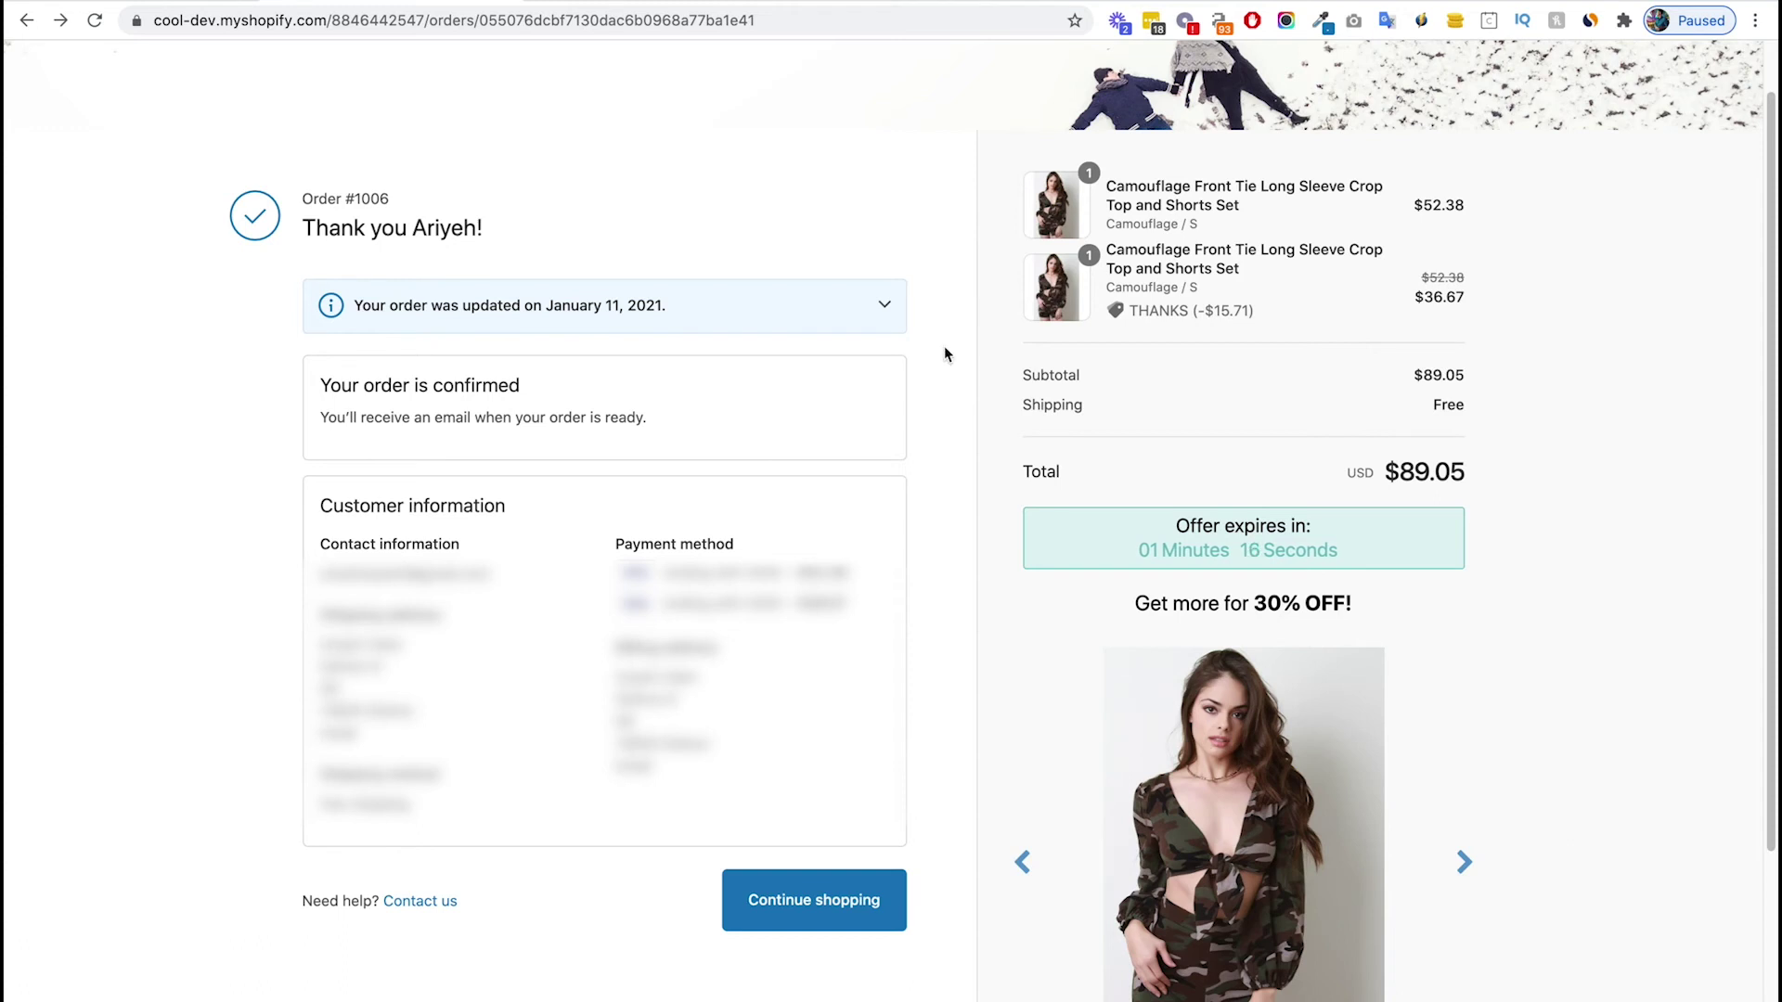
pyautogui.click(884, 306)
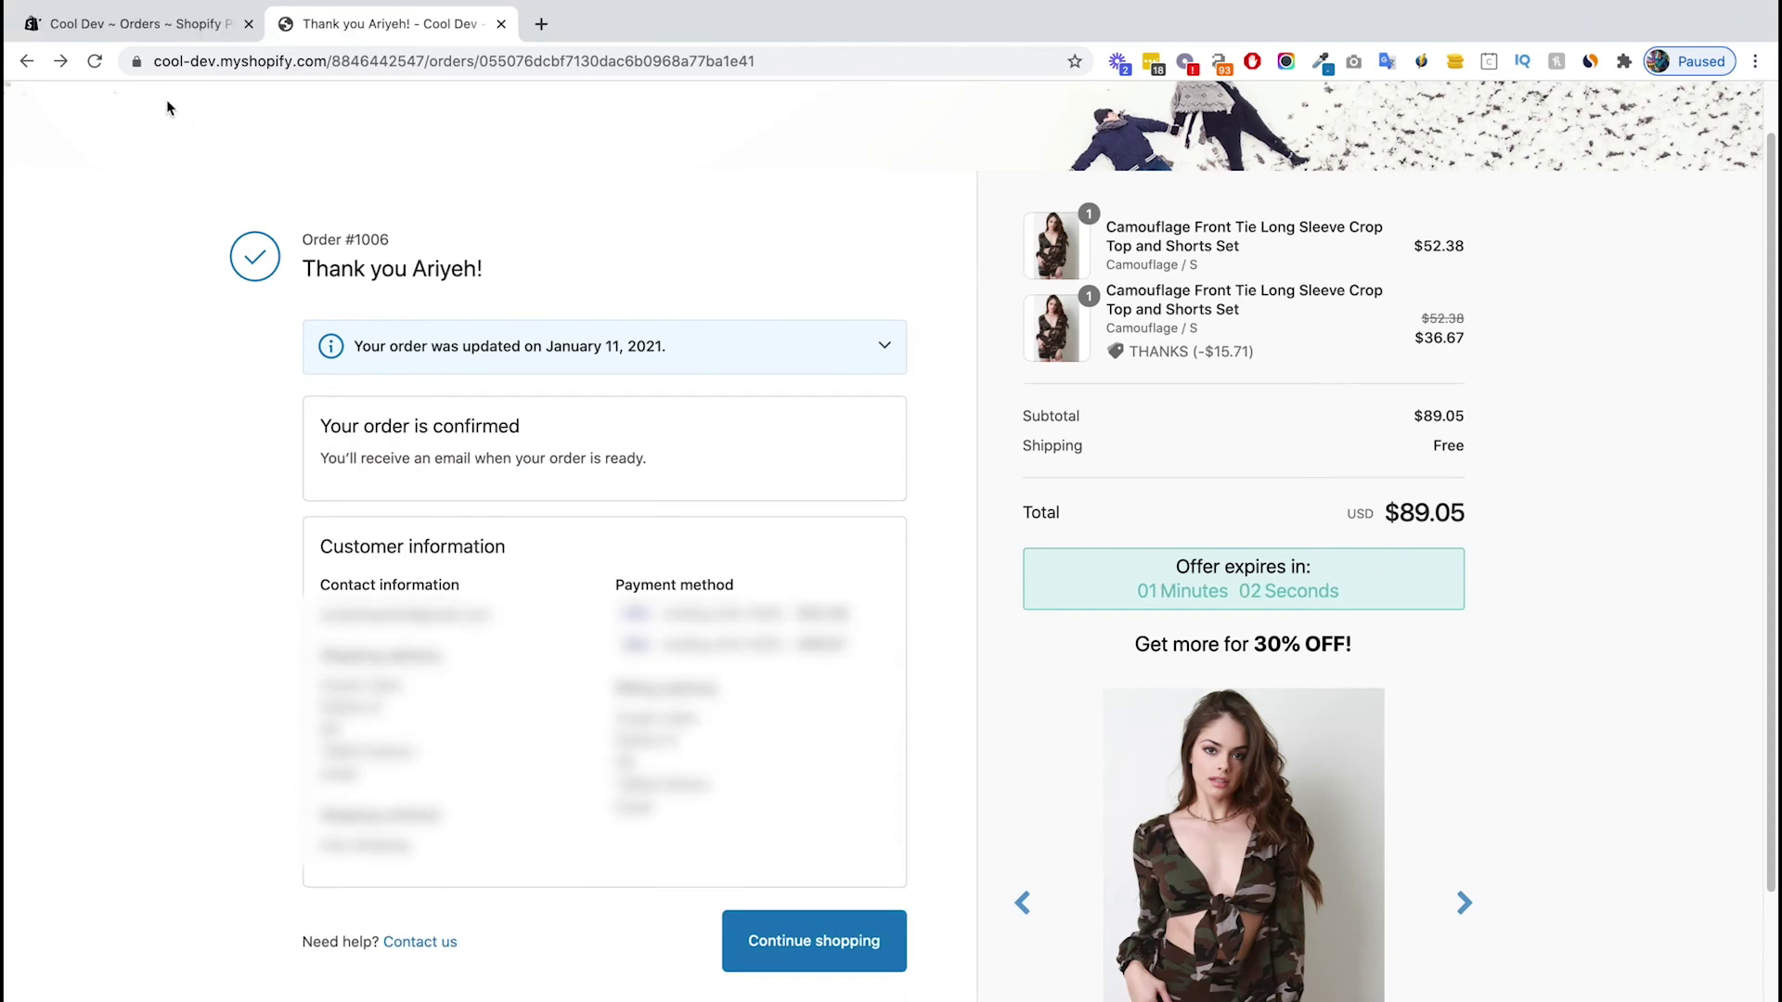
# Open order #1006 in Shopify admin and review its camouflage set items, removed item, and ReConvert upsell note.
pyautogui.click(139, 24)
pyautogui.click(380, 414)
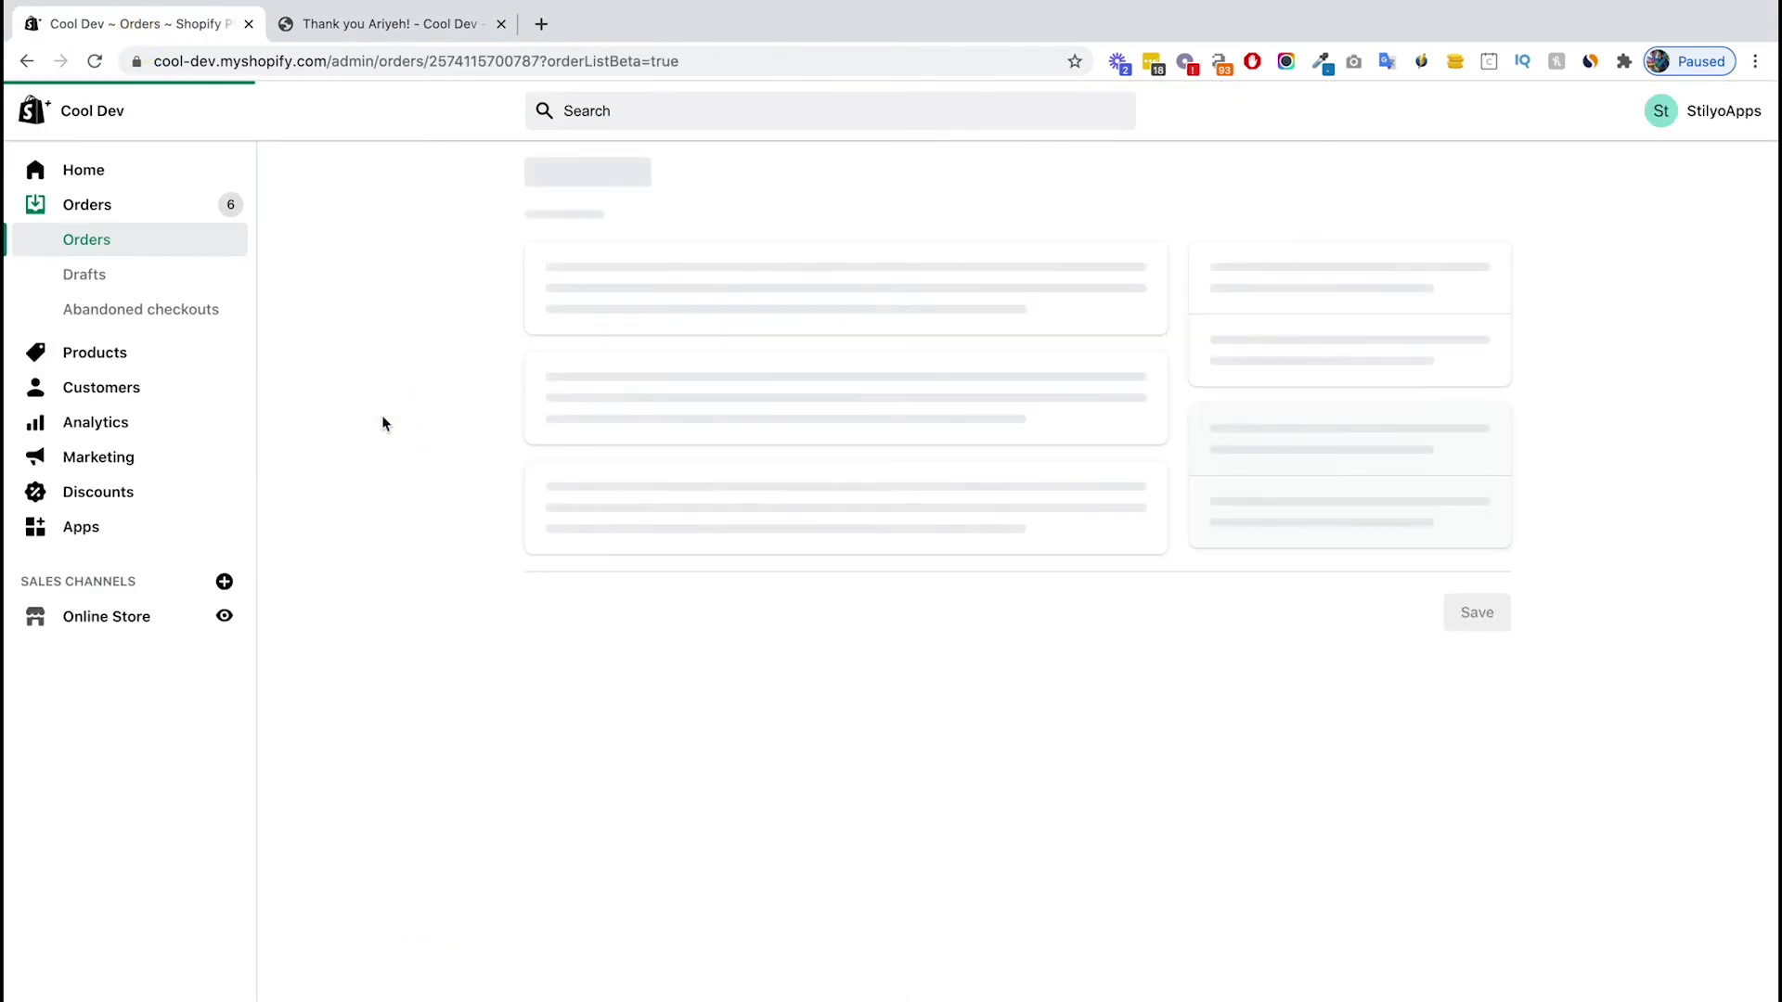
pyautogui.scroll(-3, 723, 483)
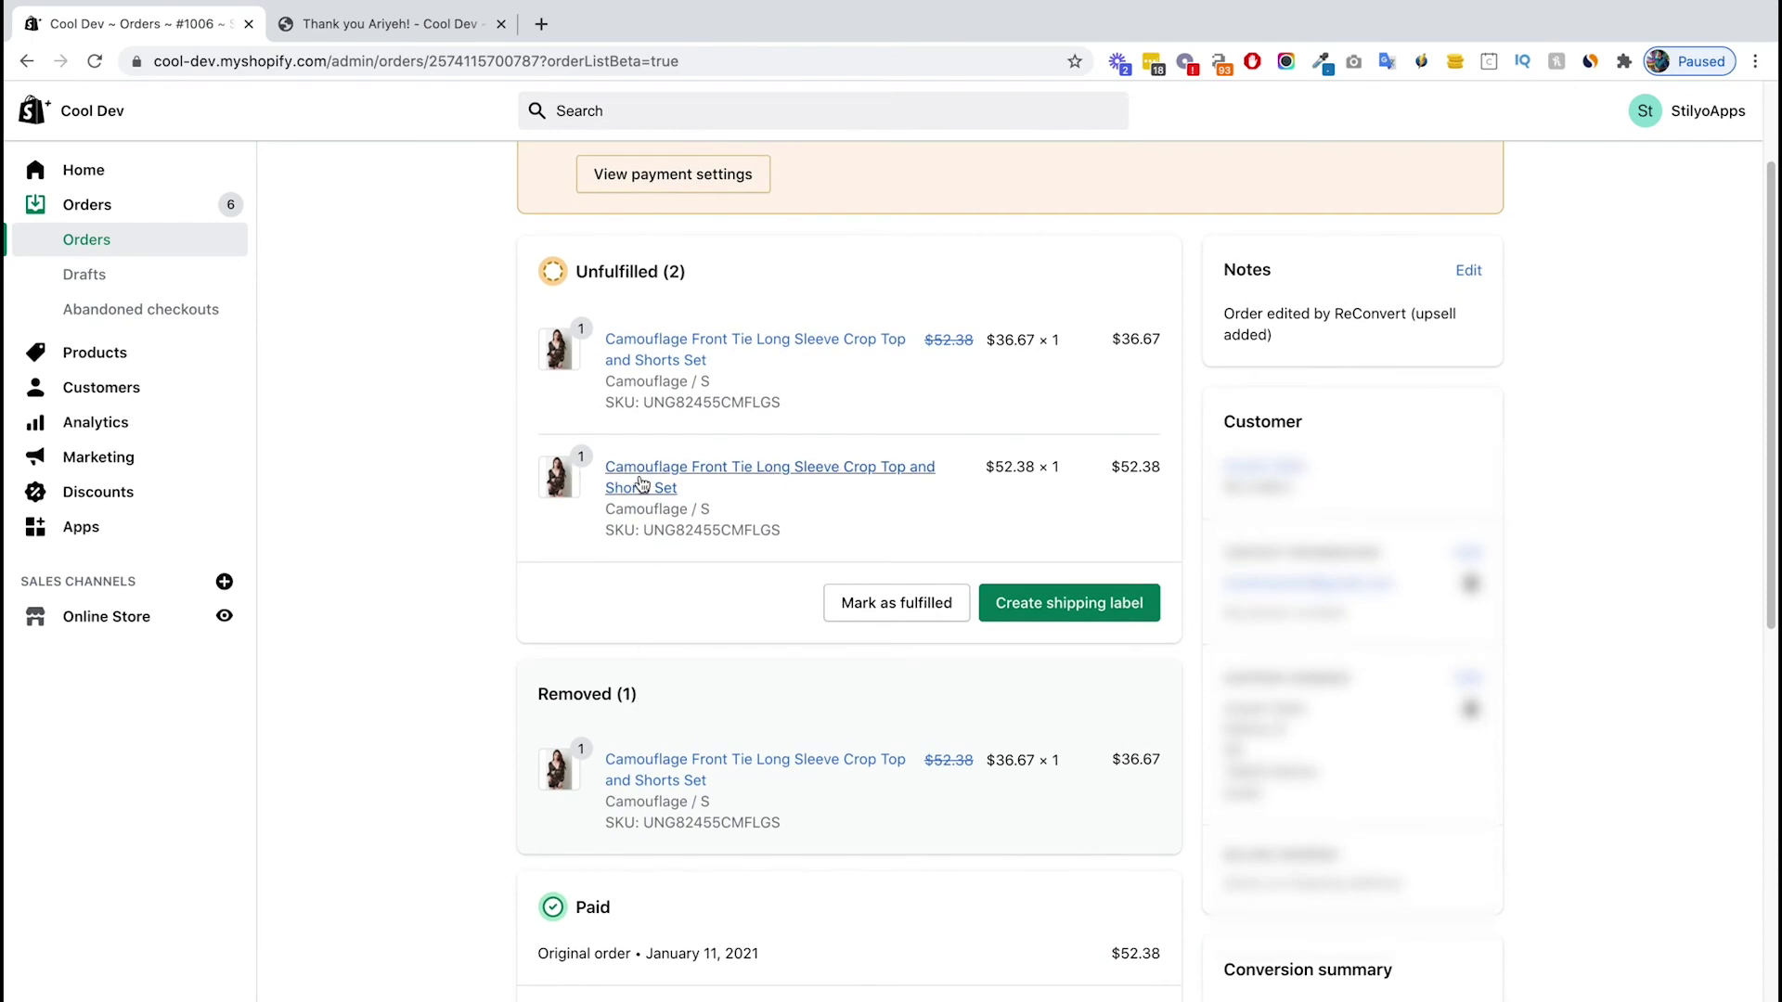
pyautogui.scroll(-6, 740, 705)
pyautogui.scroll(-5, 741, 706)
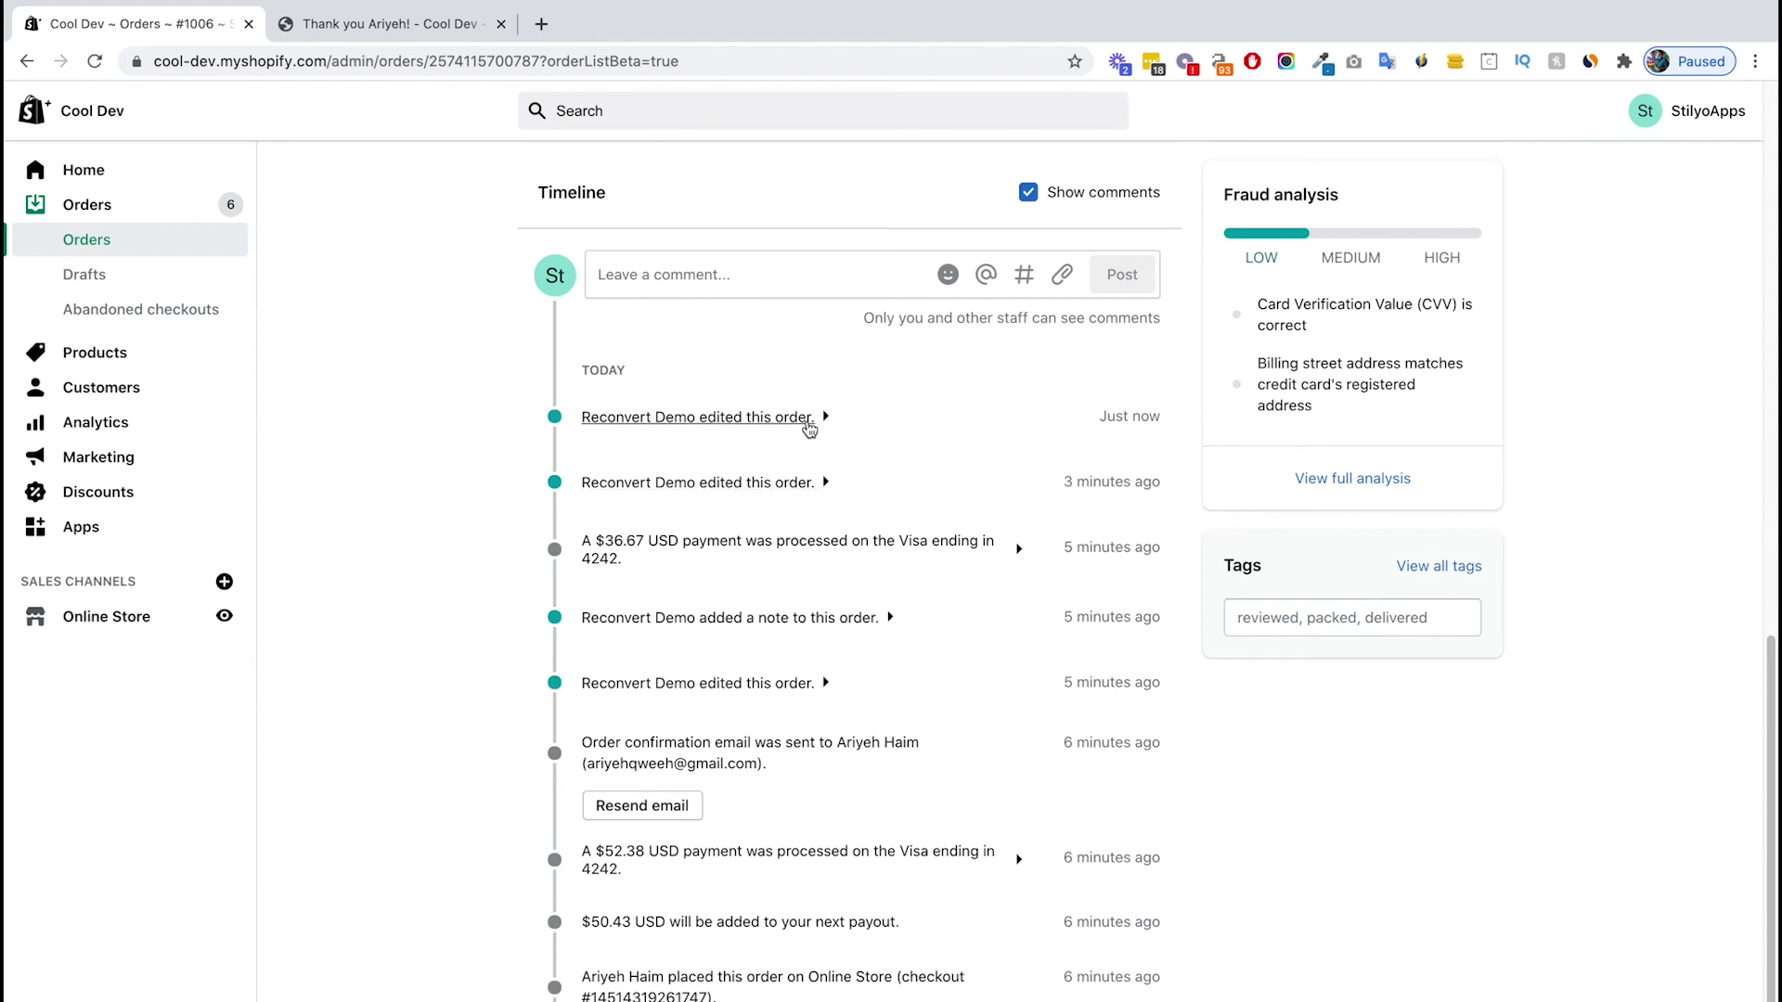
pyautogui.scroll(20, 809, 429)
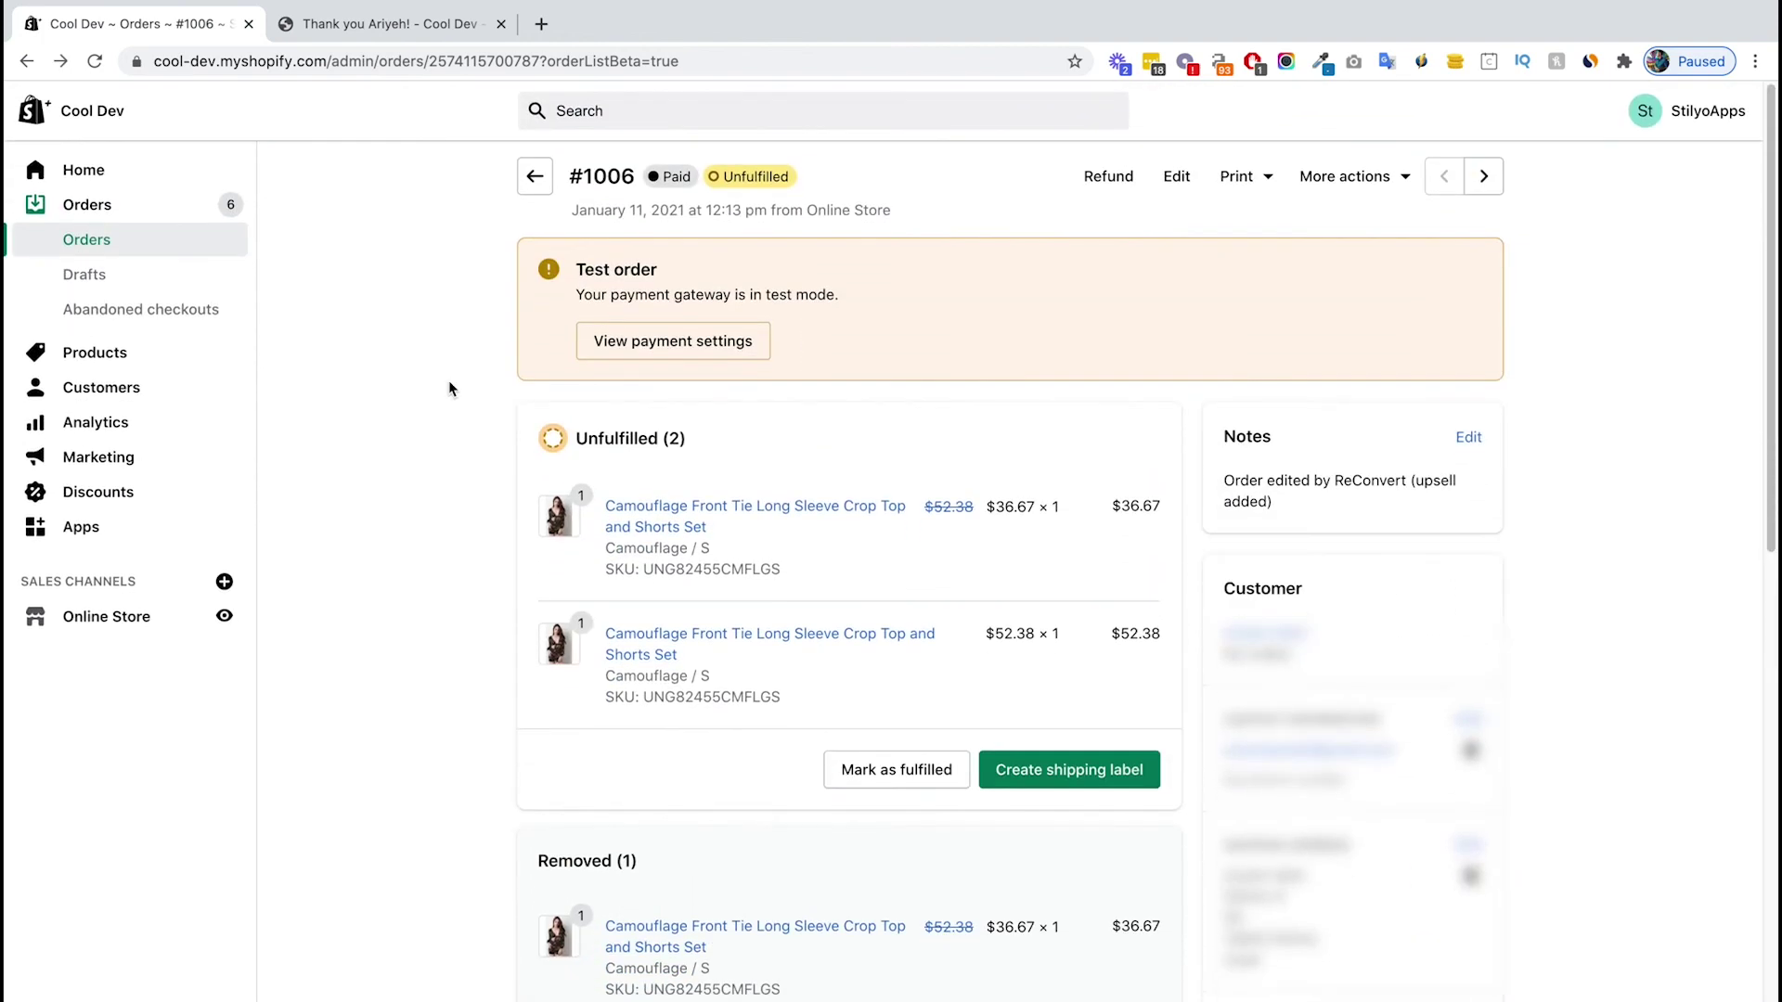